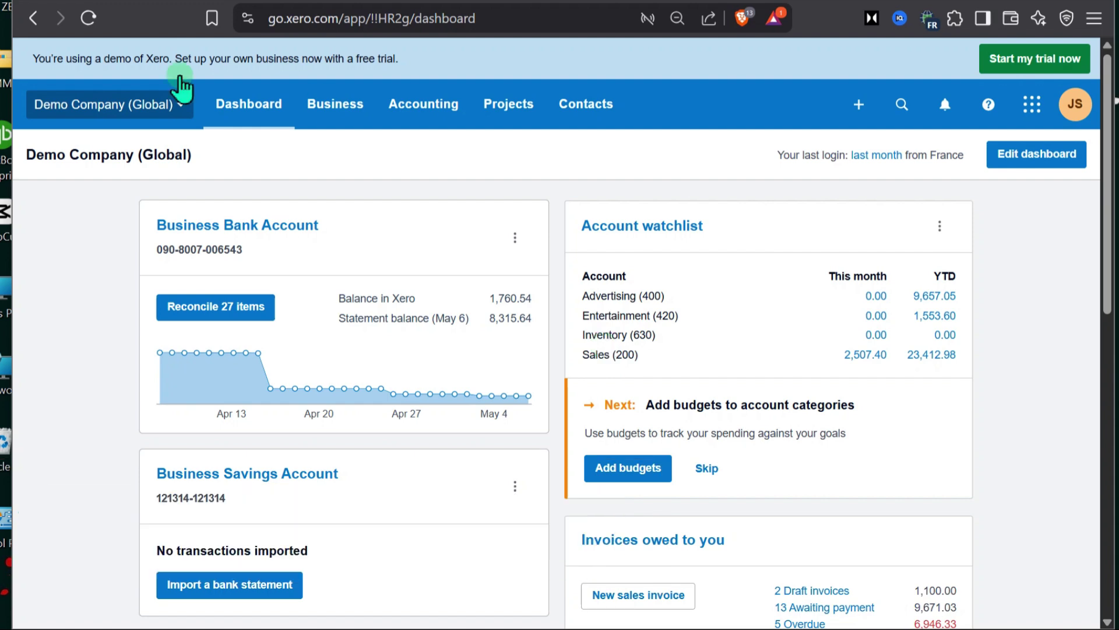
# Step: Open the demo company's invoice settings from the organisation settings
pyautogui.click(175, 105)
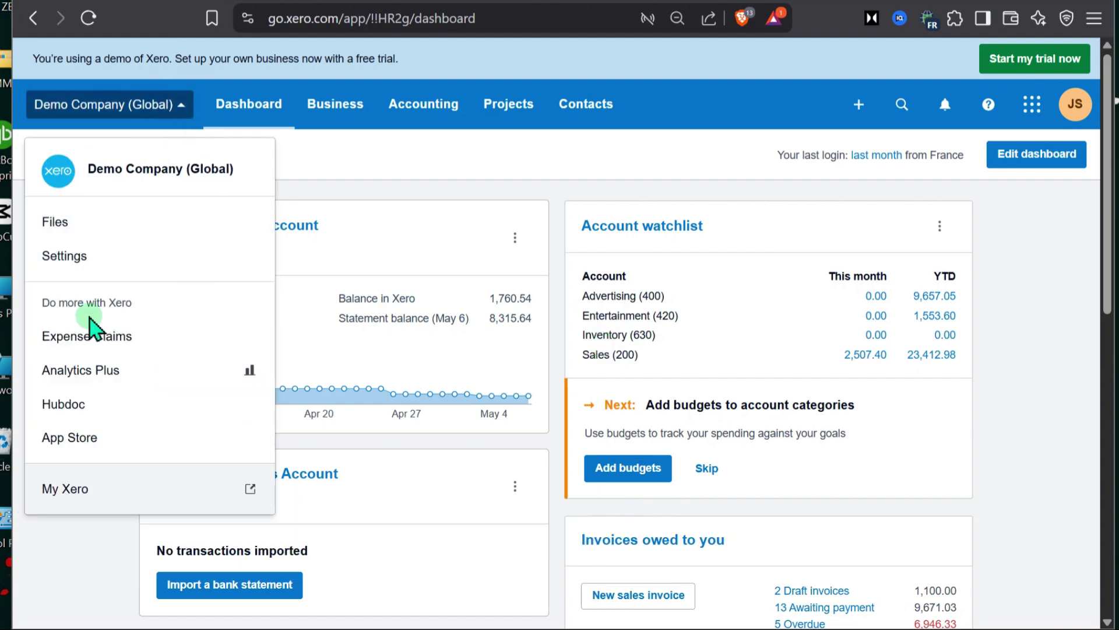
pyautogui.click(66, 257)
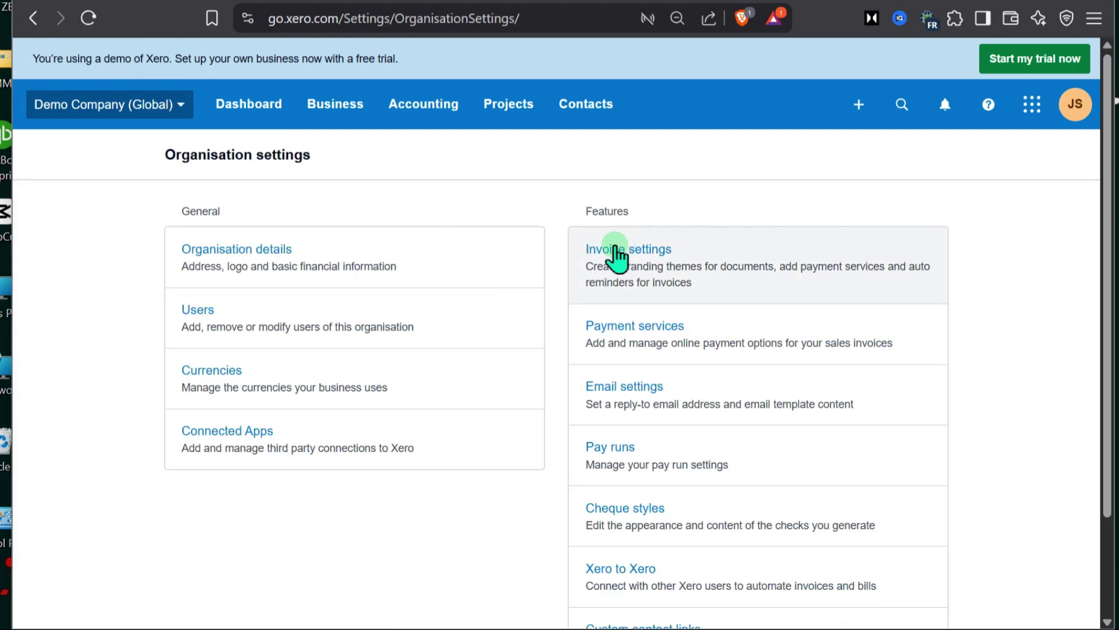
pyautogui.click(616, 255)
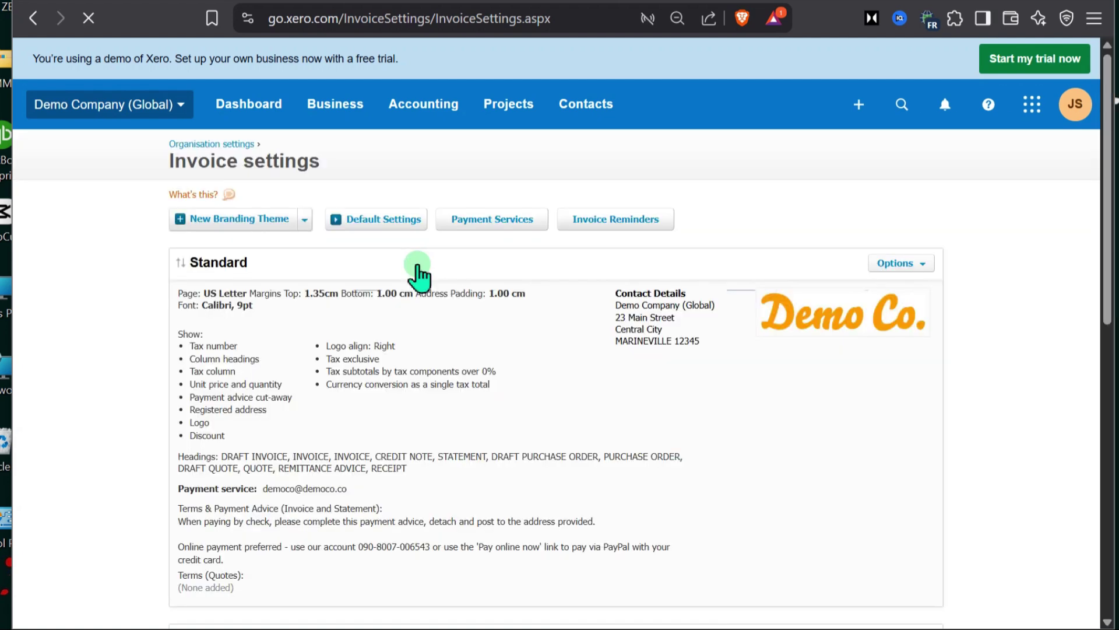
pyautogui.scroll(-1, 466, 455)
pyautogui.scroll(-3, 624, 450)
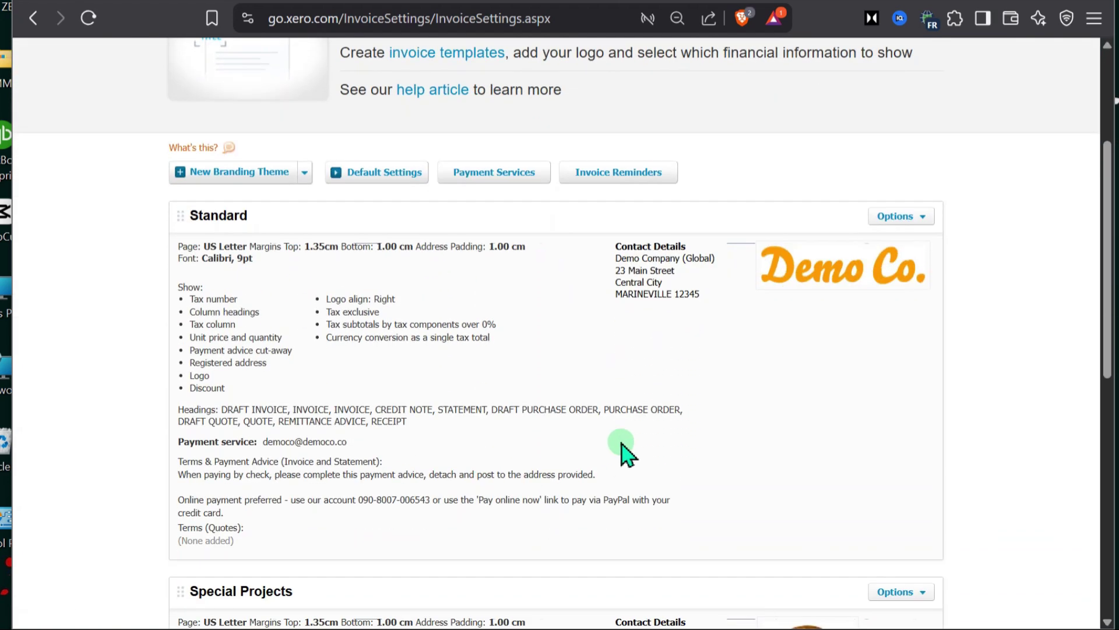
pyautogui.scroll(2, 635, 430)
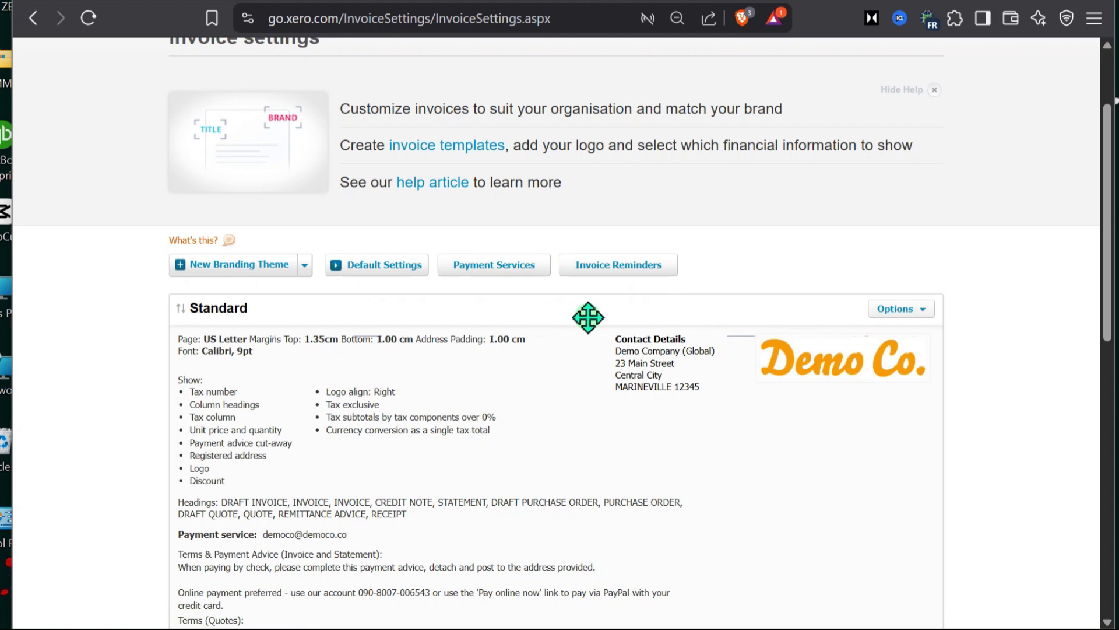
# Step: Set the sales invoices default due date to 10 day(s) after the invoice date and save the default settings
pyautogui.click(371, 267)
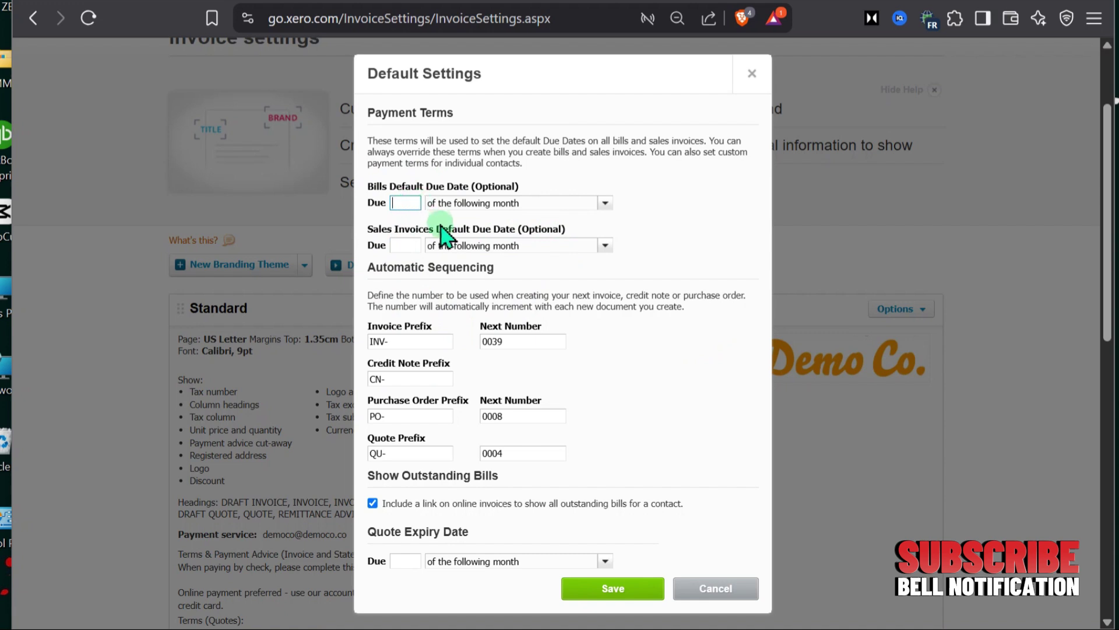
pyautogui.click(418, 245)
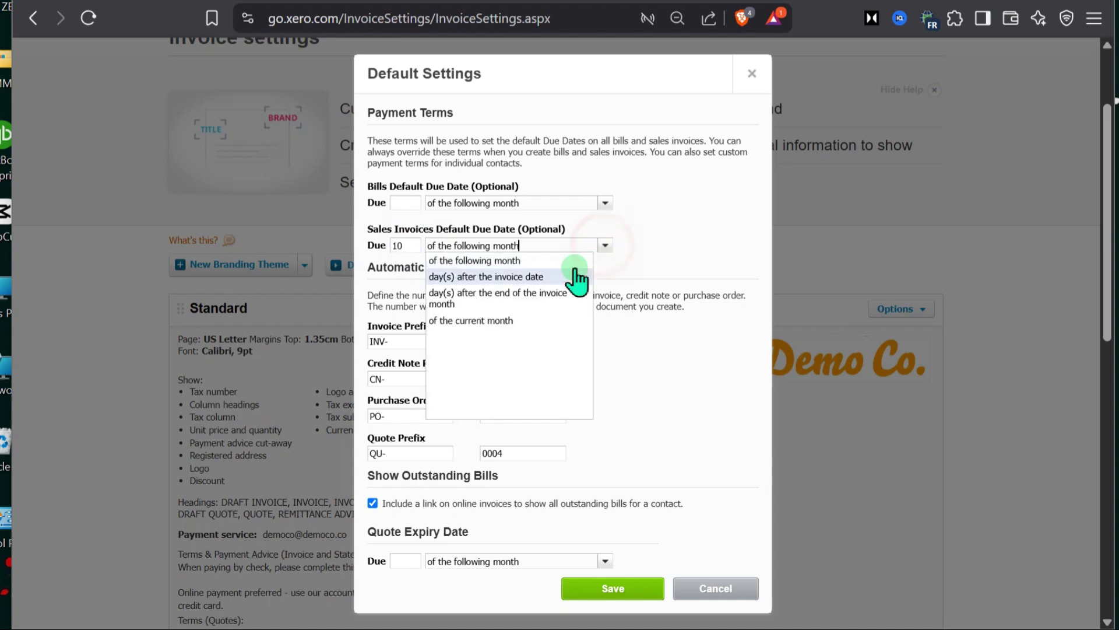
pyautogui.click(600, 246)
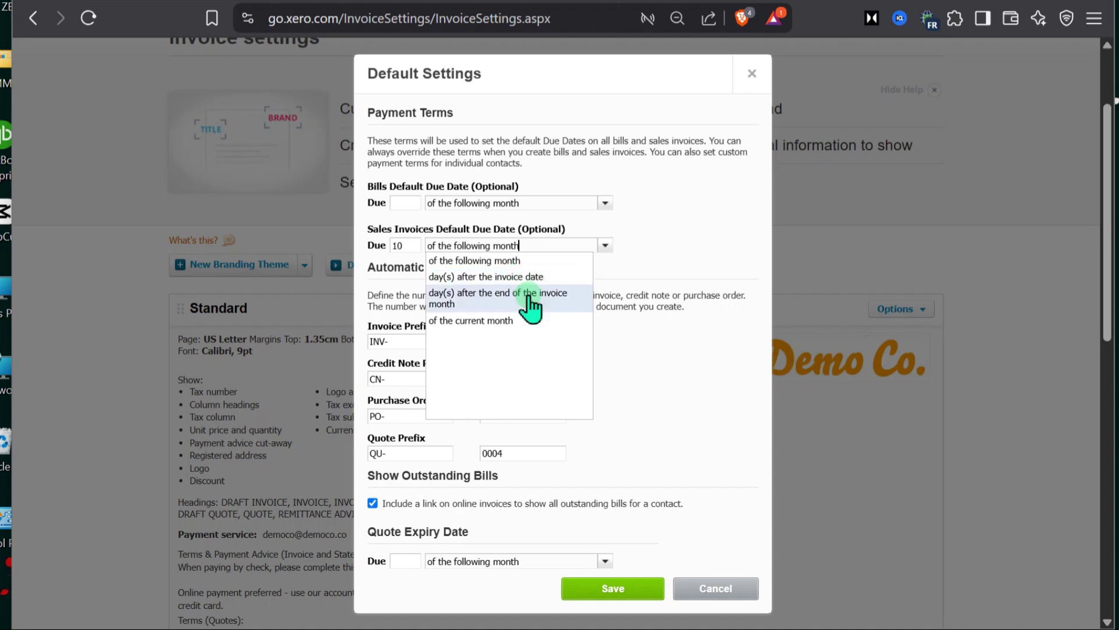
pyautogui.click(505, 276)
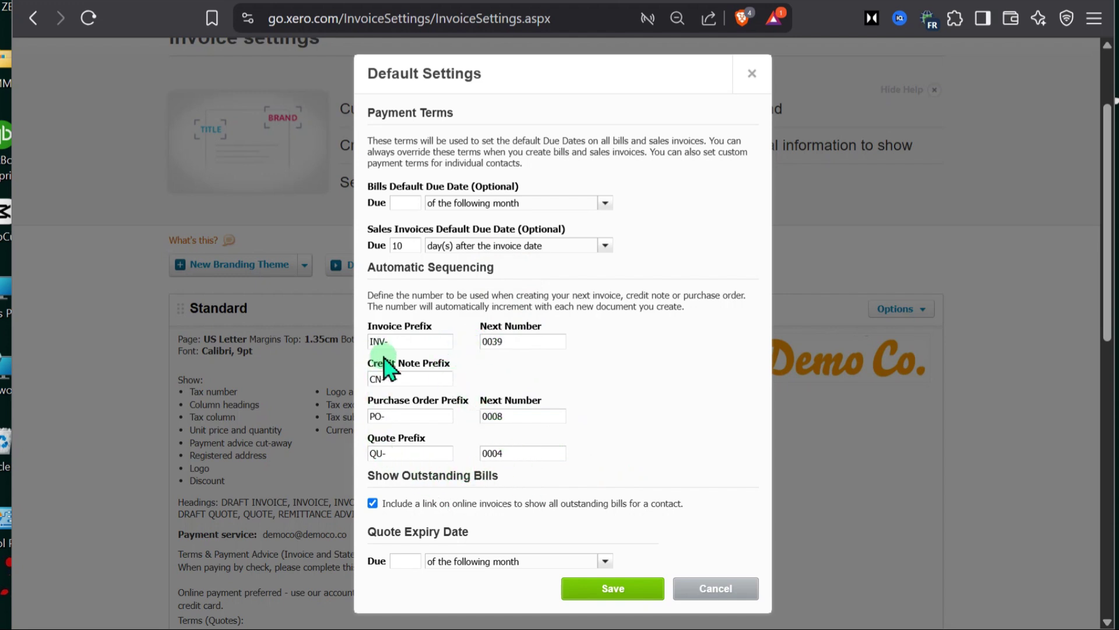
pyautogui.click(579, 590)
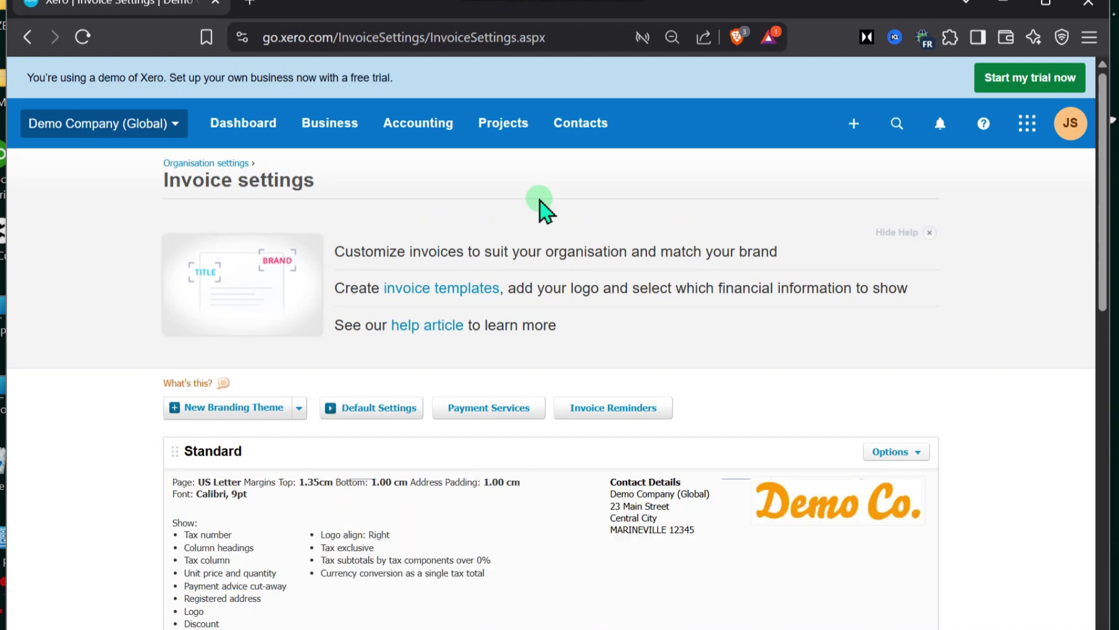
# Step: Open the customer Bank West and start adding its financial details
pyautogui.click(583, 135)
pyautogui.click(589, 213)
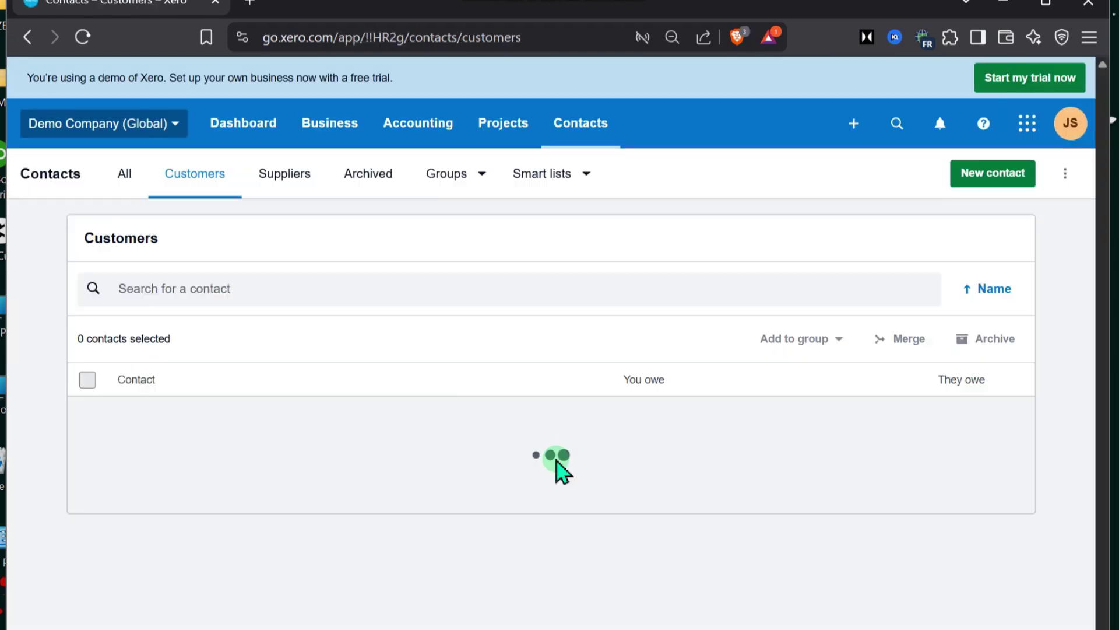
pyautogui.scroll(-3, 487, 481)
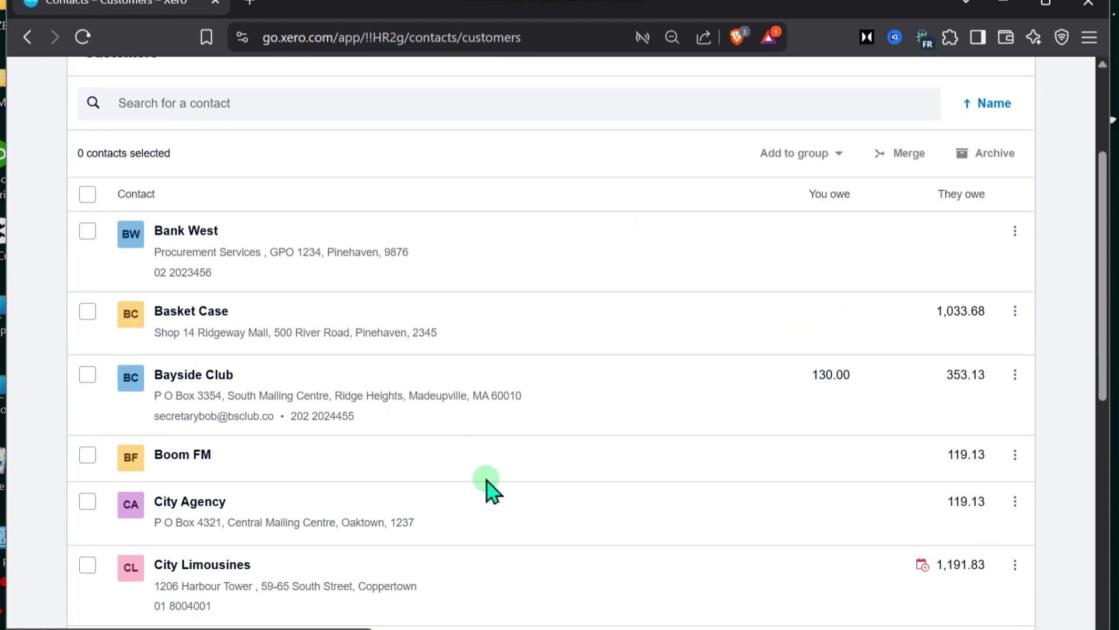
pyautogui.click(182, 231)
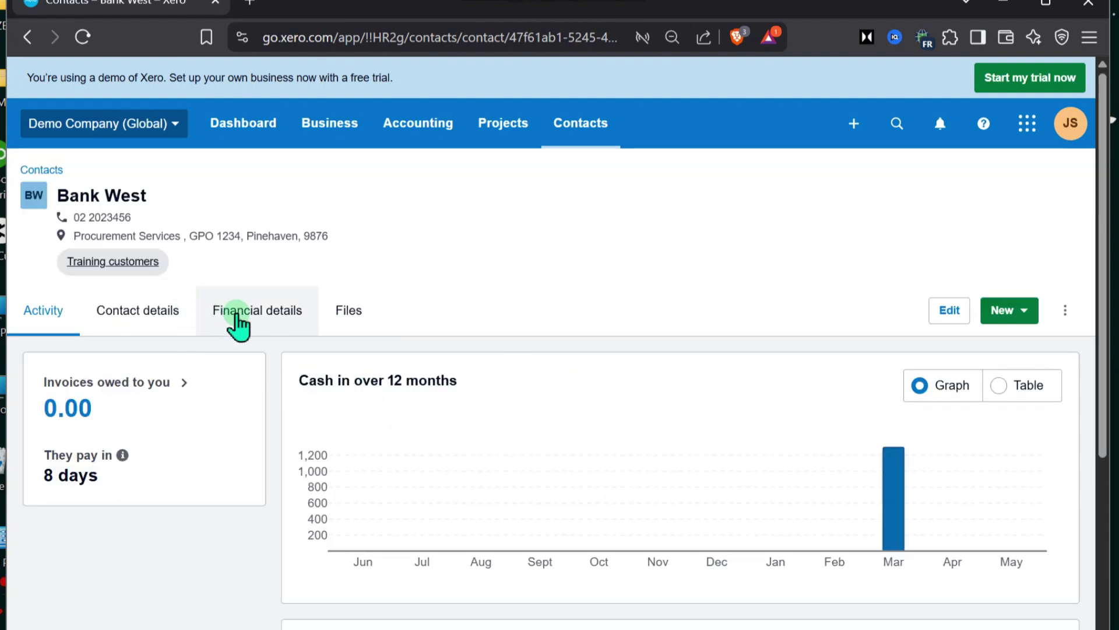
pyautogui.click(238, 324)
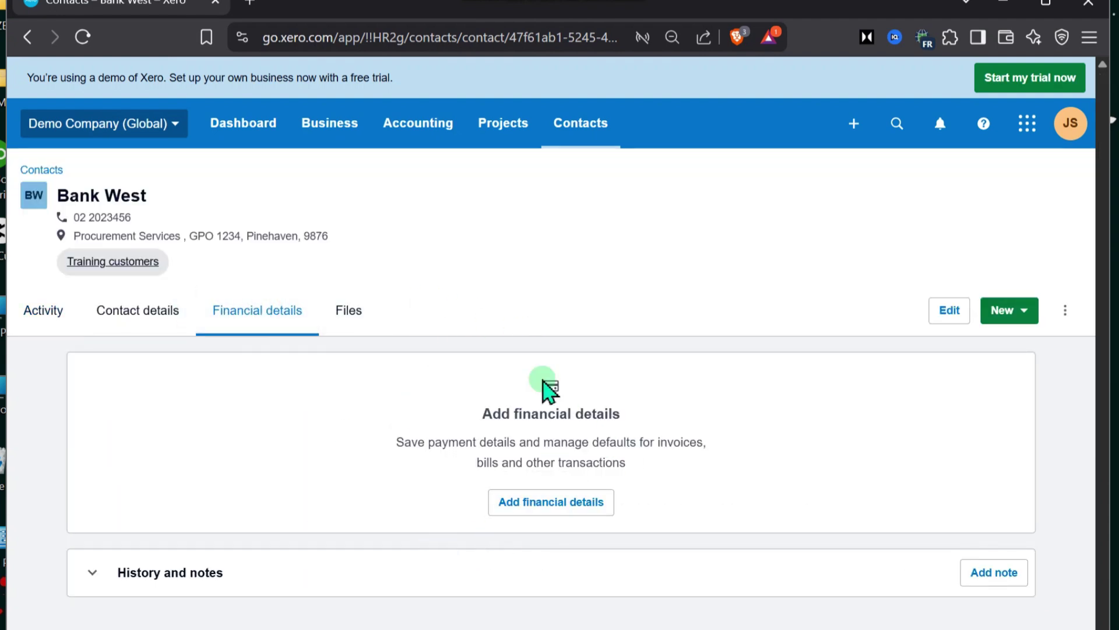
pyautogui.click(540, 506)
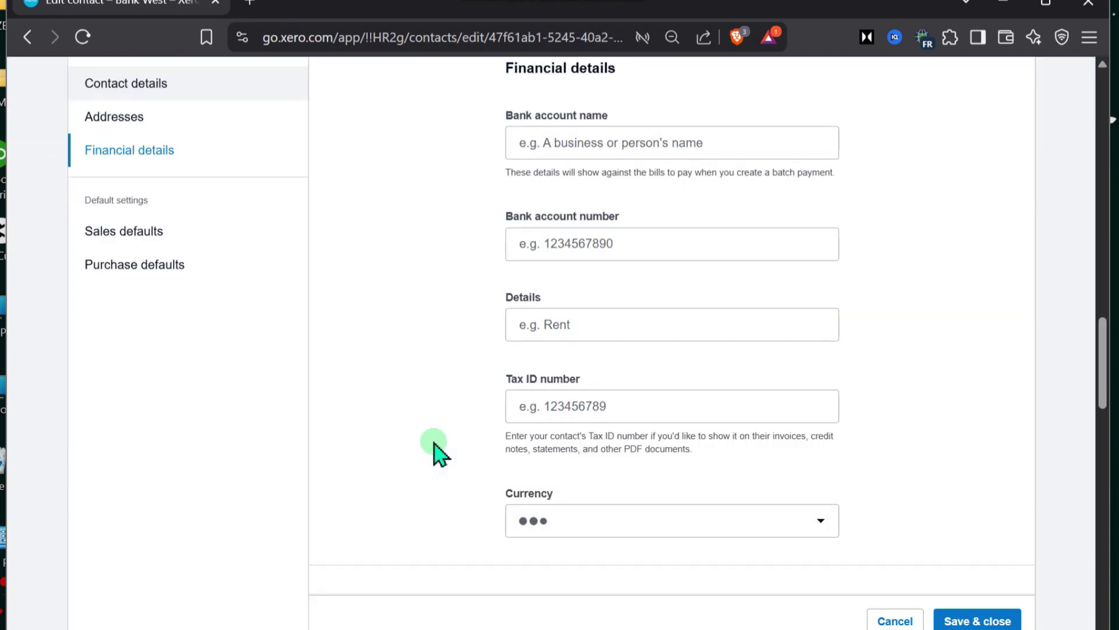
# Step: Examine the contact information, addresses and financial details sections of Bank West's edit form
pyautogui.scroll(8, 618, 375)
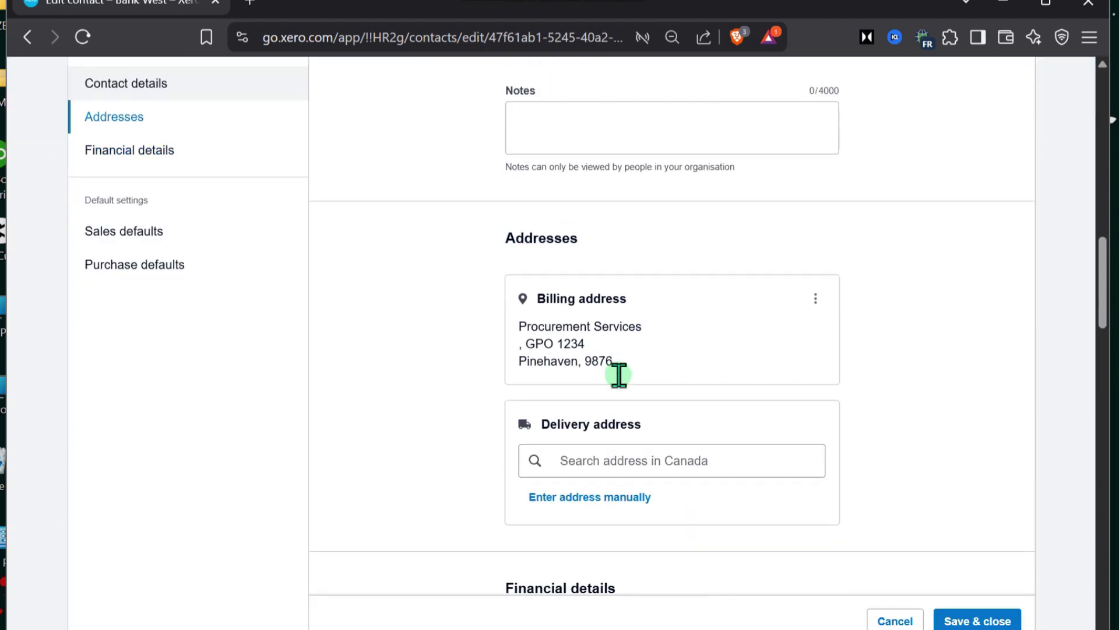
pyautogui.scroll(-1, 618, 375)
pyautogui.click(184, 169)
pyautogui.scroll(9, 589, 300)
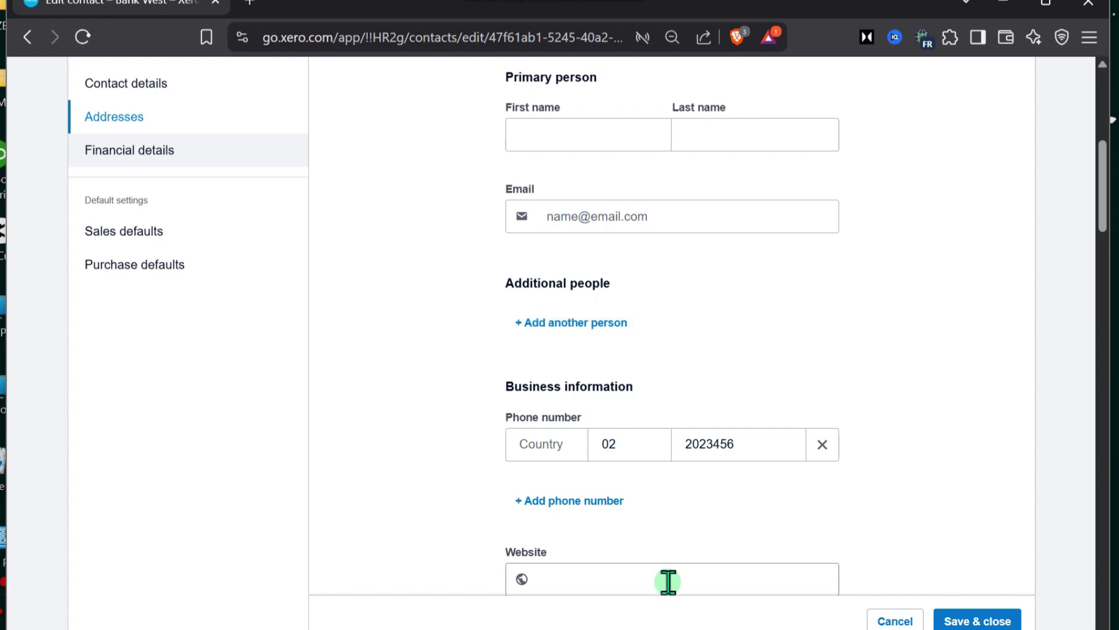
pyautogui.scroll(-8, 595, 457)
pyautogui.scroll(-7, 637, 378)
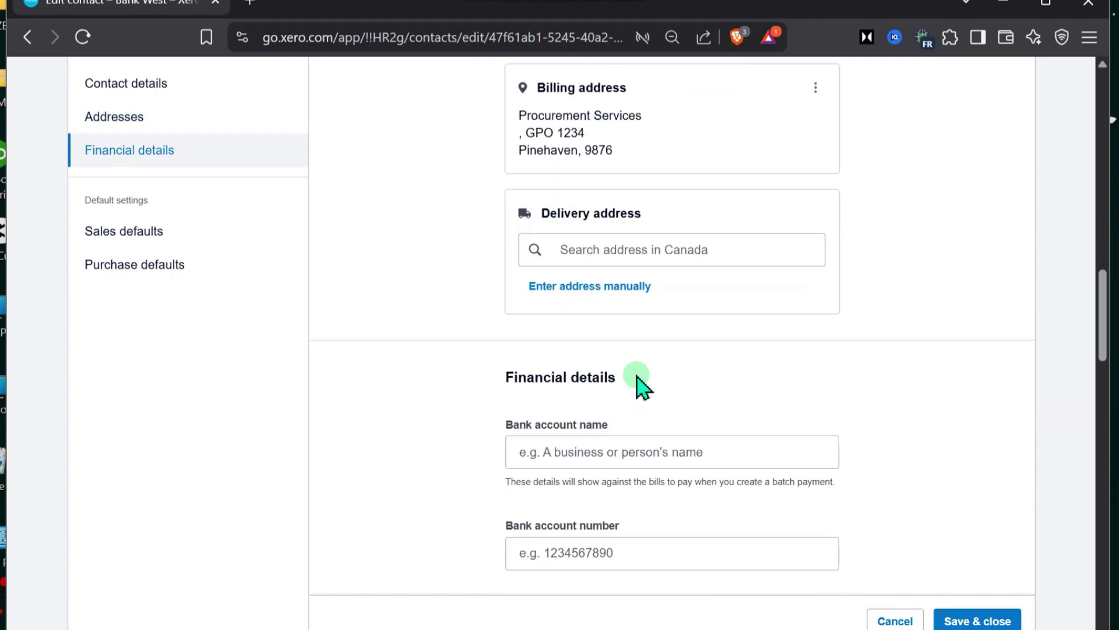
pyautogui.scroll(-2, 532, 446)
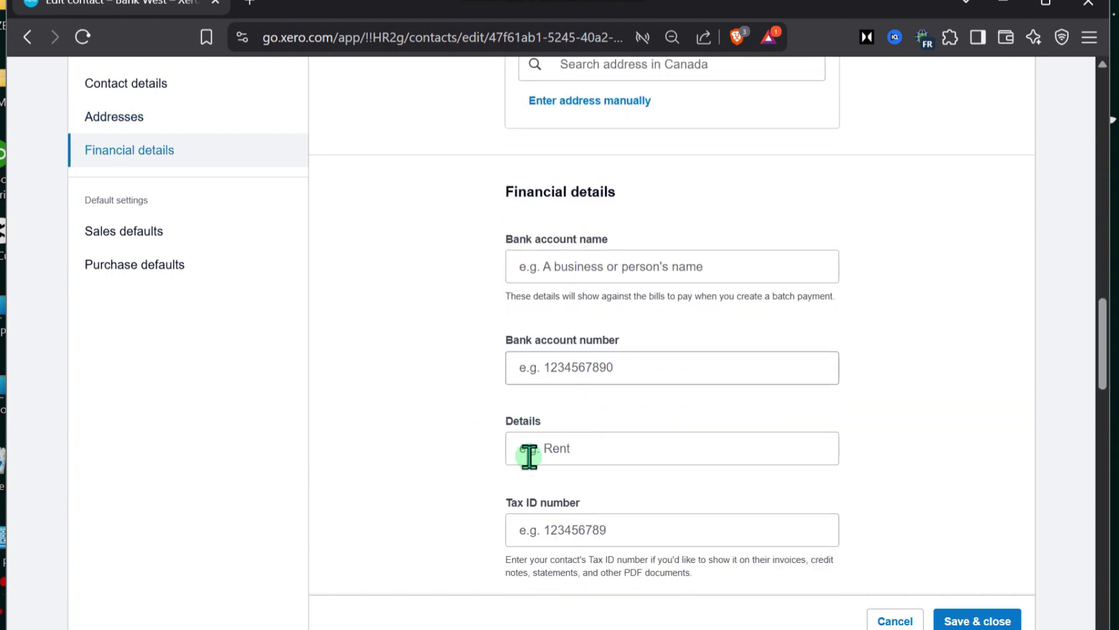
pyautogui.scroll(-5, 612, 452)
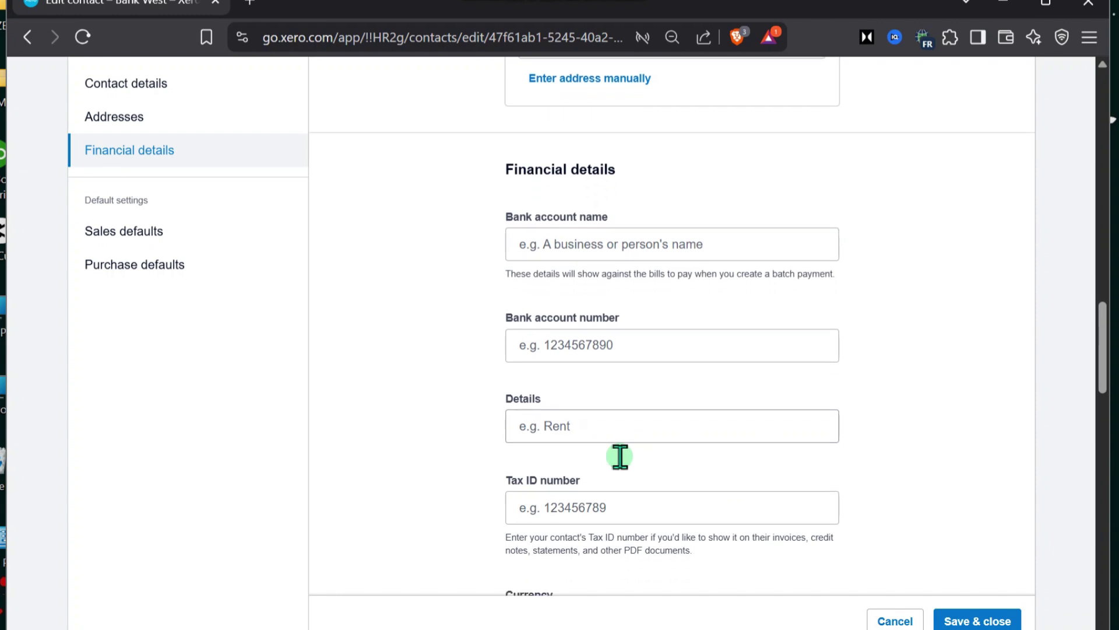
pyautogui.scroll(-2, 599, 449)
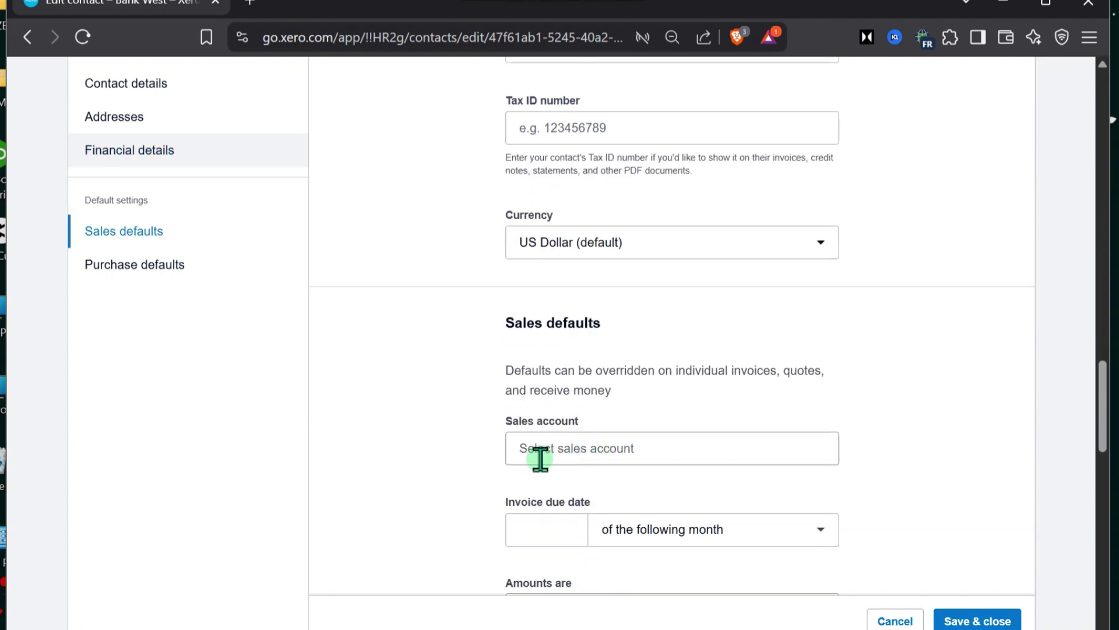
# Step: Set Bank West's sales defaults to sales account 200 - Sales and an invoice due date of 15 day(s) after the invoice date
pyautogui.click(617, 465)
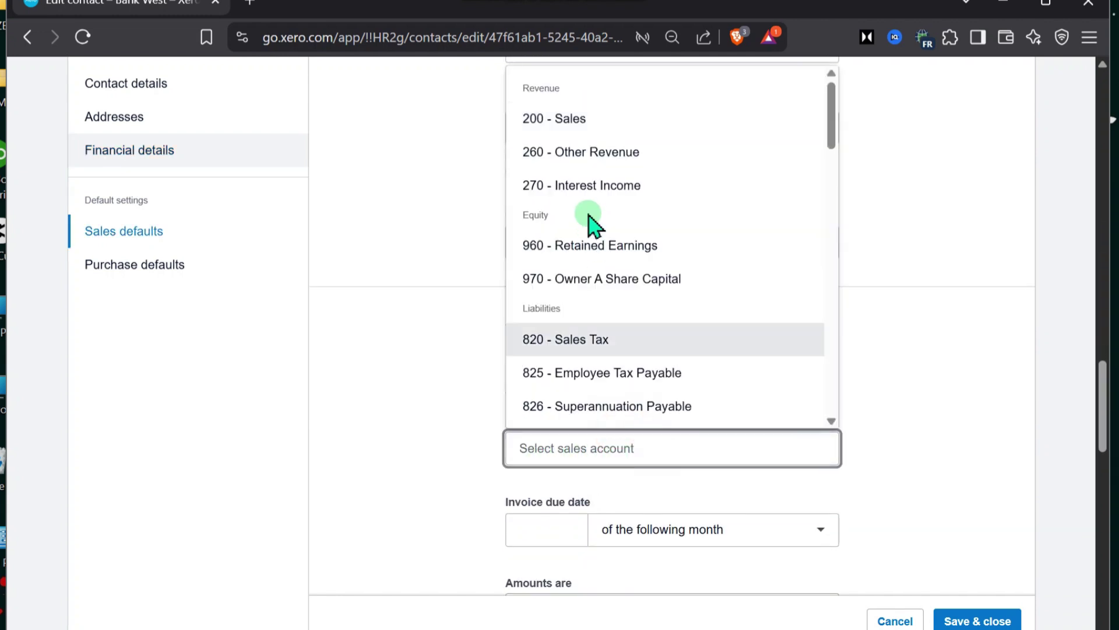
pyautogui.click(570, 118)
pyautogui.scroll(-1, 583, 466)
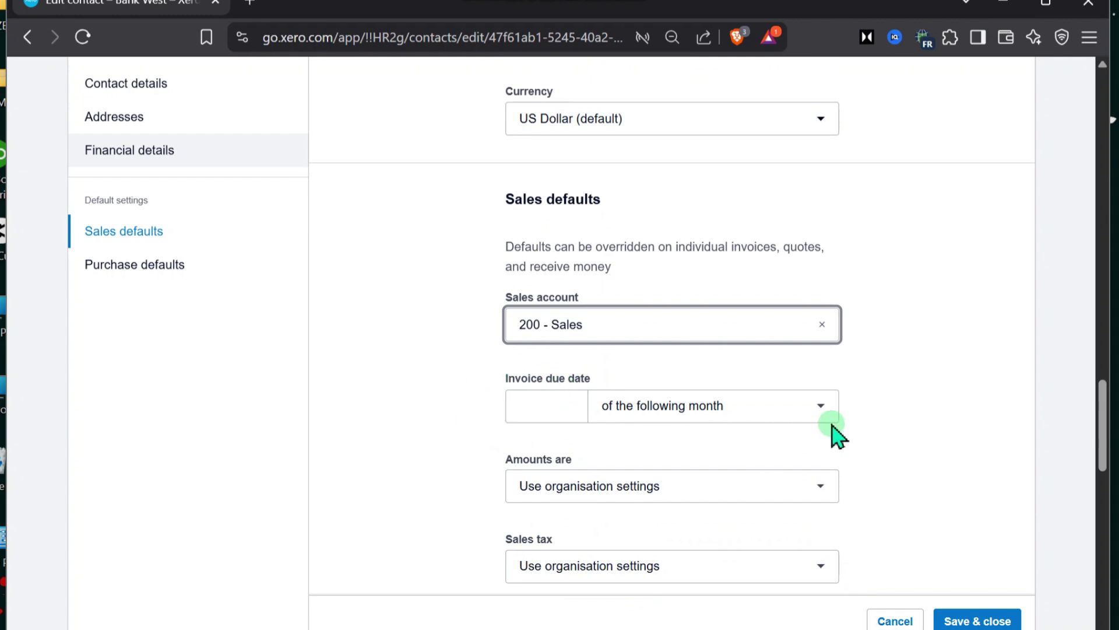
pyautogui.click(563, 396)
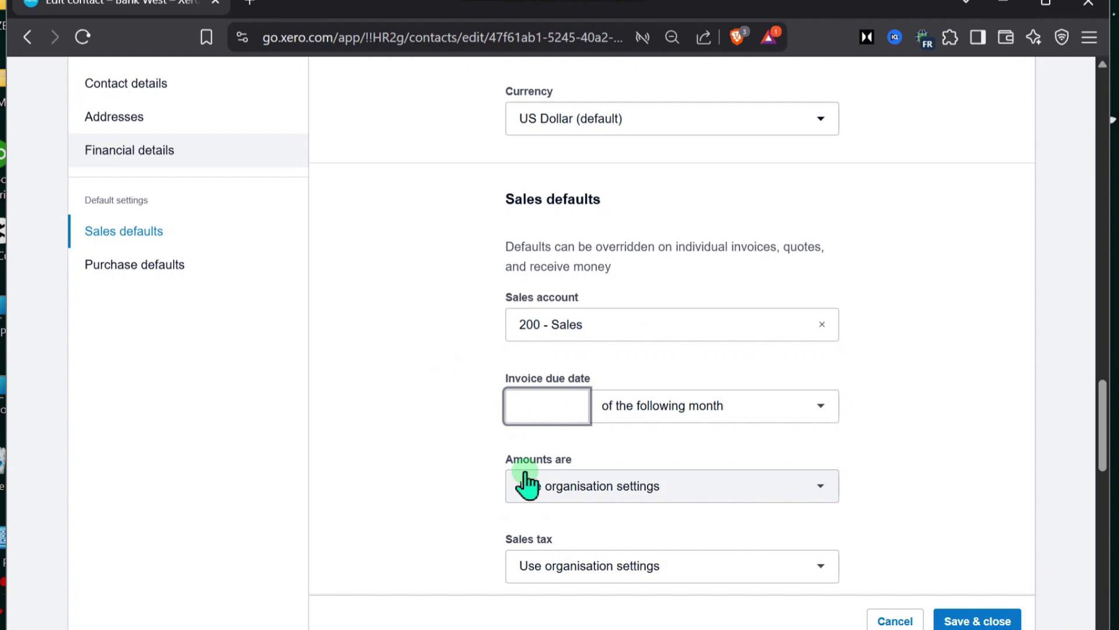
pyautogui.click(681, 414)
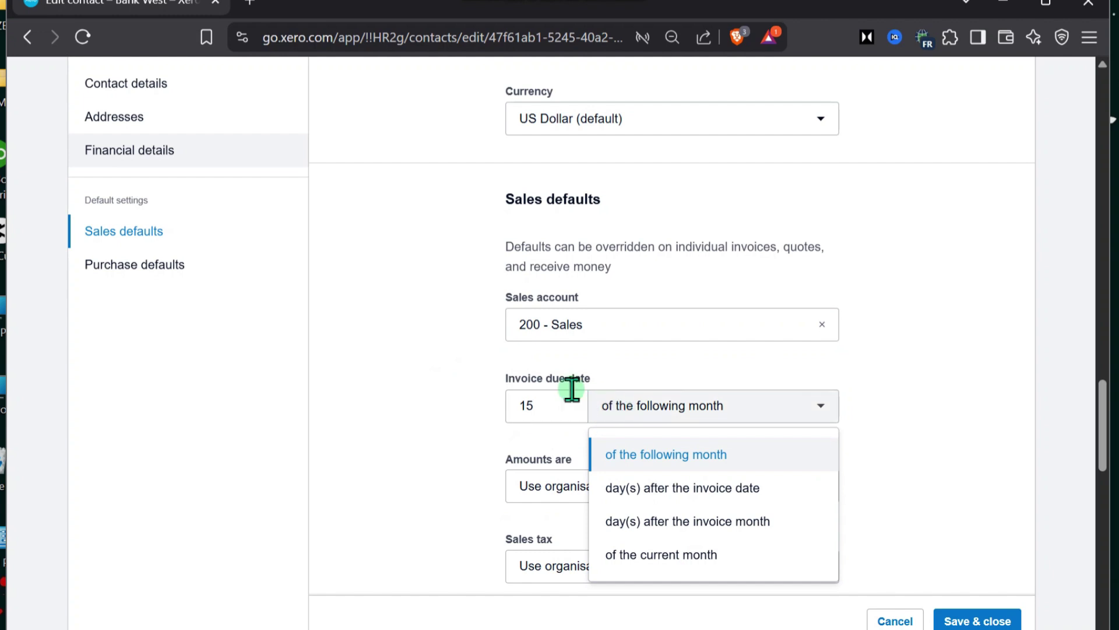
pyautogui.click(634, 496)
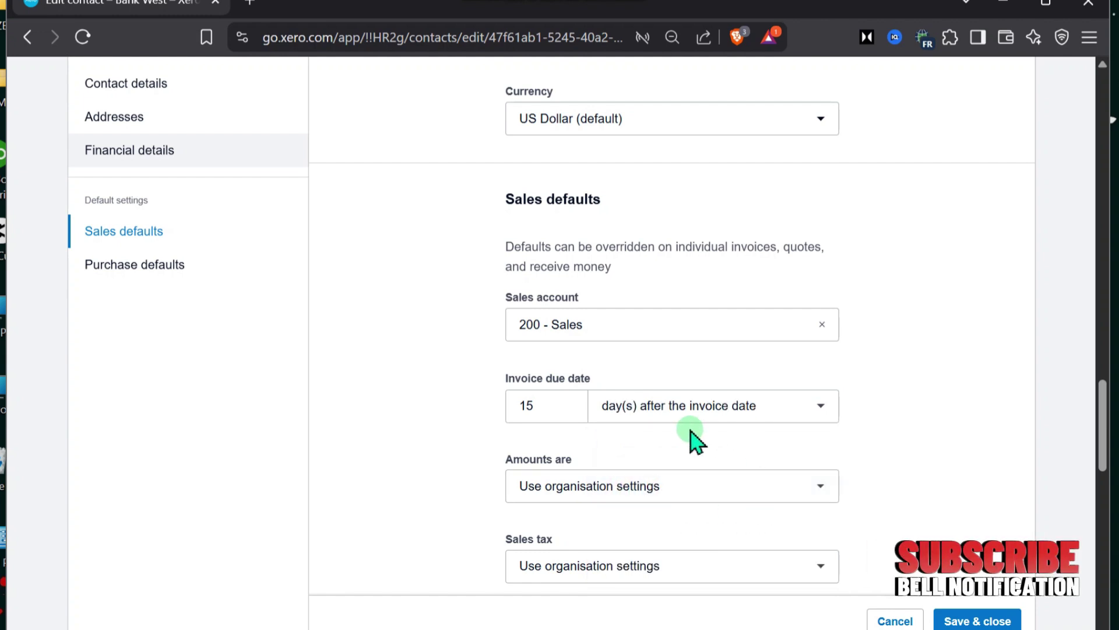
# Step: Review Bank West's remaining sales and purchase defaults, leave them as they are, and save and close the contact
pyautogui.scroll(-2, 694, 437)
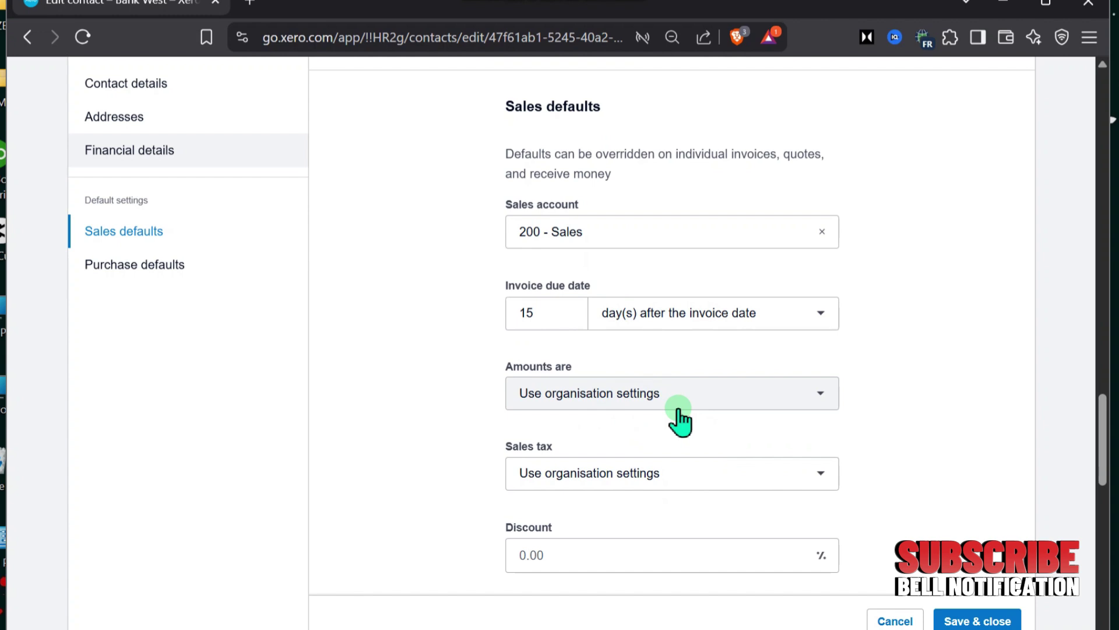
pyautogui.click(679, 411)
pyautogui.click(446, 465)
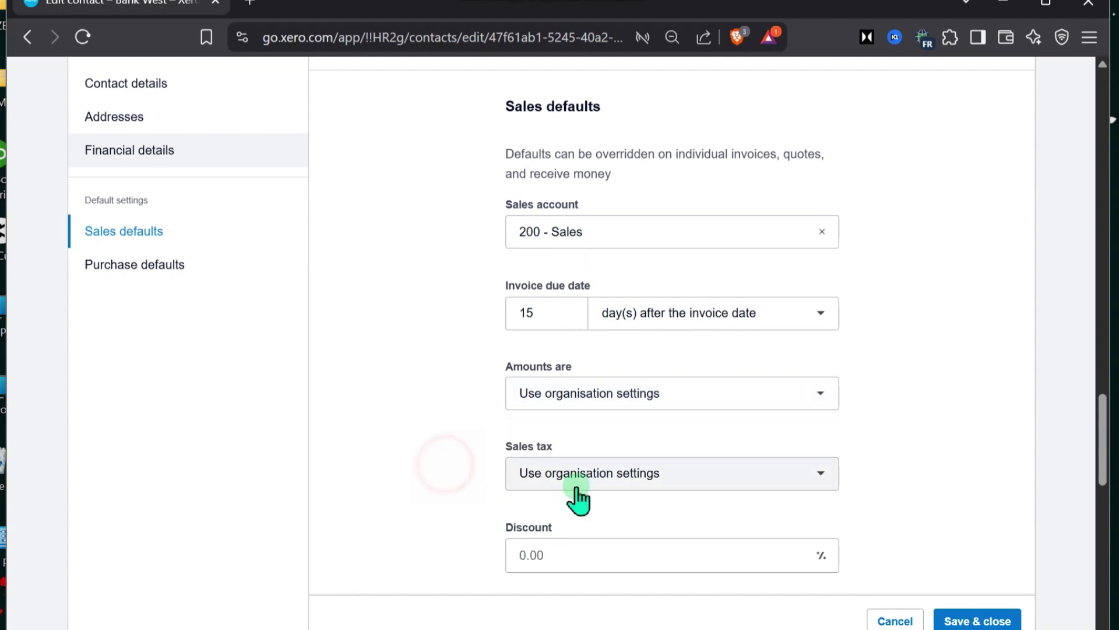
pyautogui.scroll(-6, 589, 493)
pyautogui.scroll(-3, 630, 443)
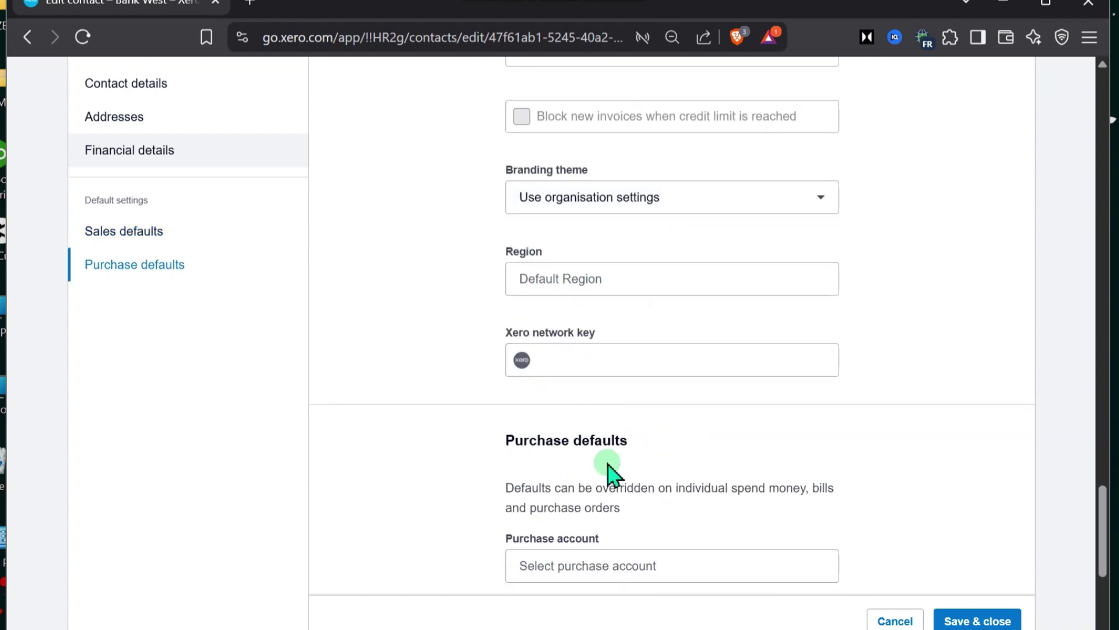
pyautogui.scroll(-4, 572, 442)
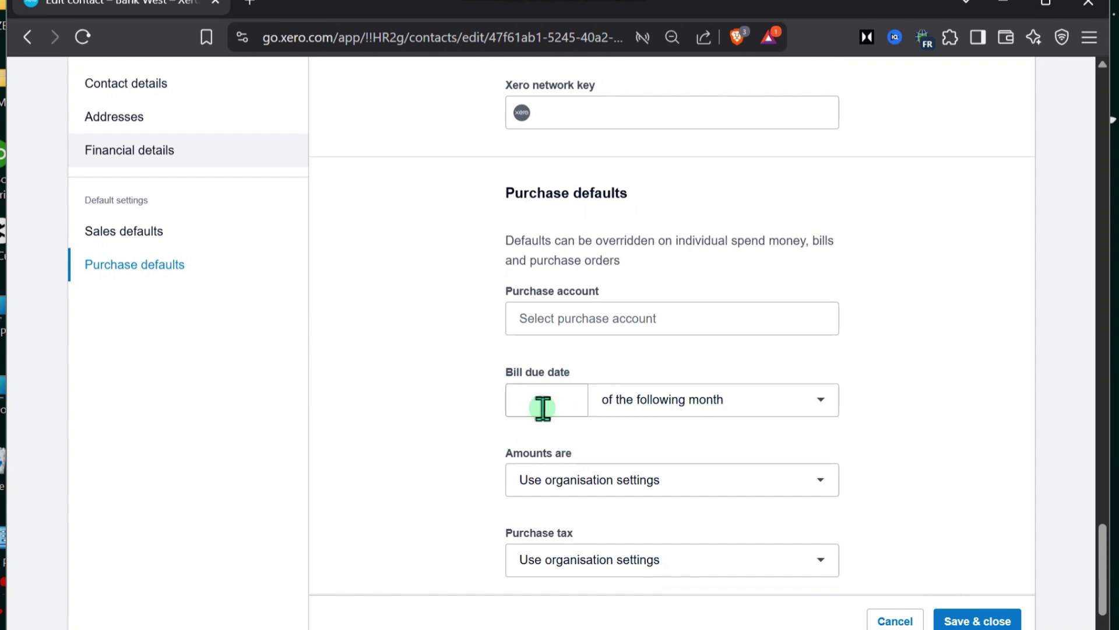
pyautogui.scroll(-2, 612, 570)
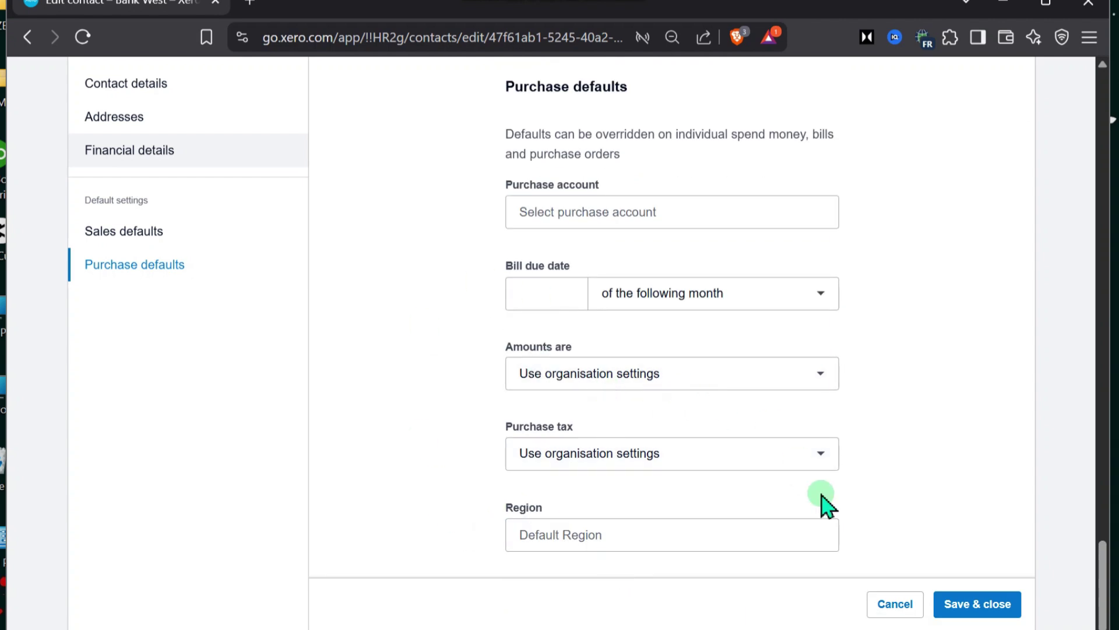
pyautogui.click(950, 605)
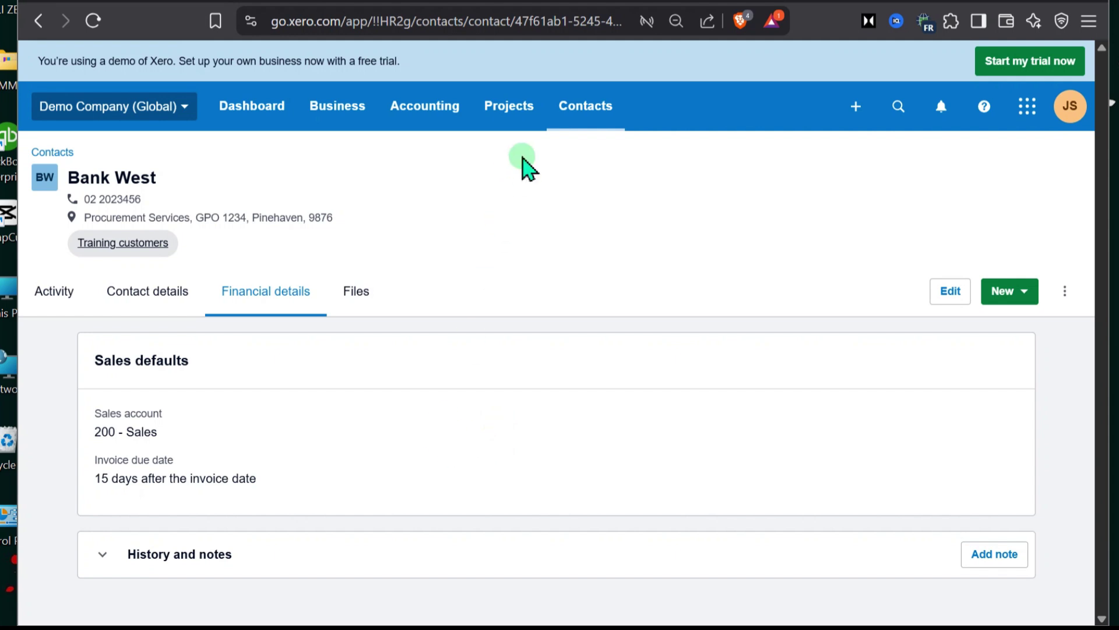
# Step: Select the customers City Limousines, City Agency, Boom FM and Bayside Club in the customer list
pyautogui.click(591, 122)
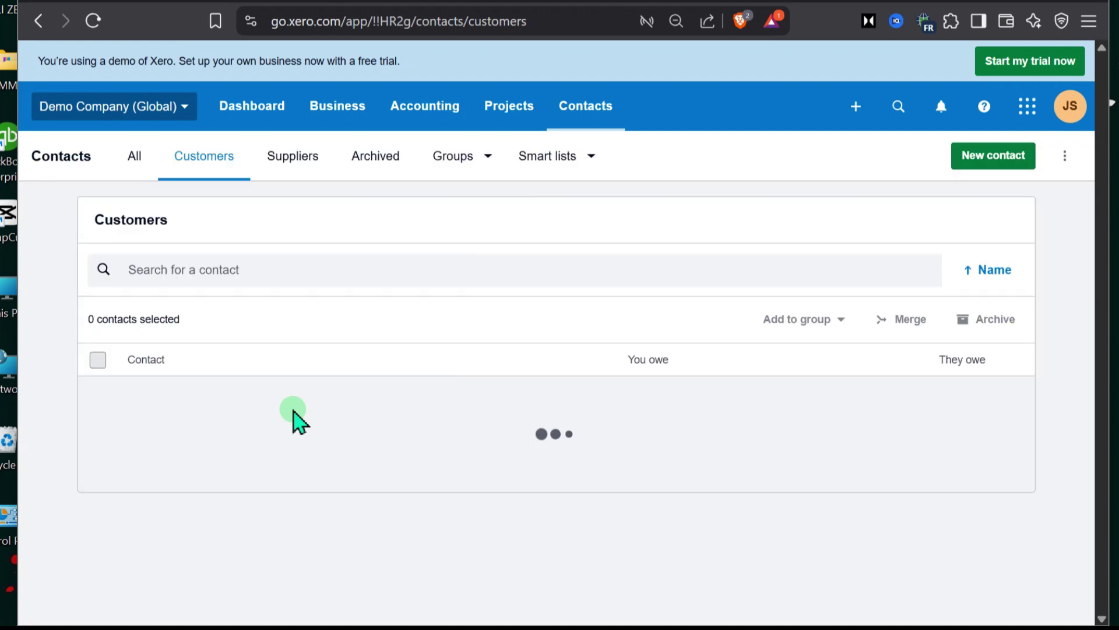
pyautogui.scroll(-5, 293, 414)
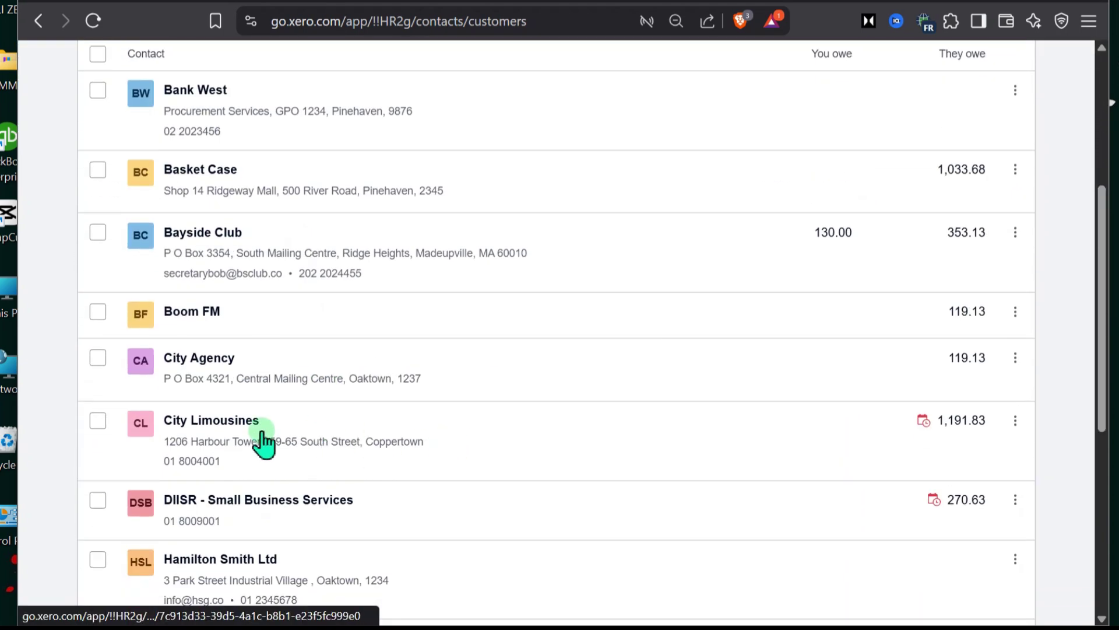
pyautogui.click(98, 420)
pyautogui.click(98, 357)
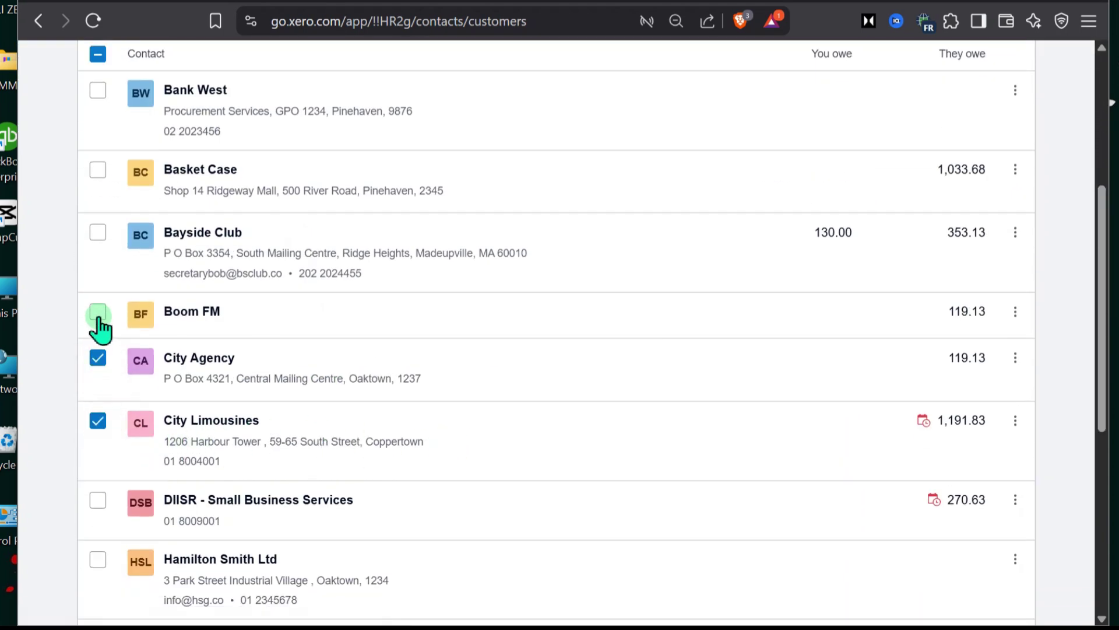
pyautogui.click(98, 312)
pyautogui.click(98, 232)
# Step: Create a contact group named Training ABC and add the four selected customers to it
pyautogui.scroll(5, 317, 417)
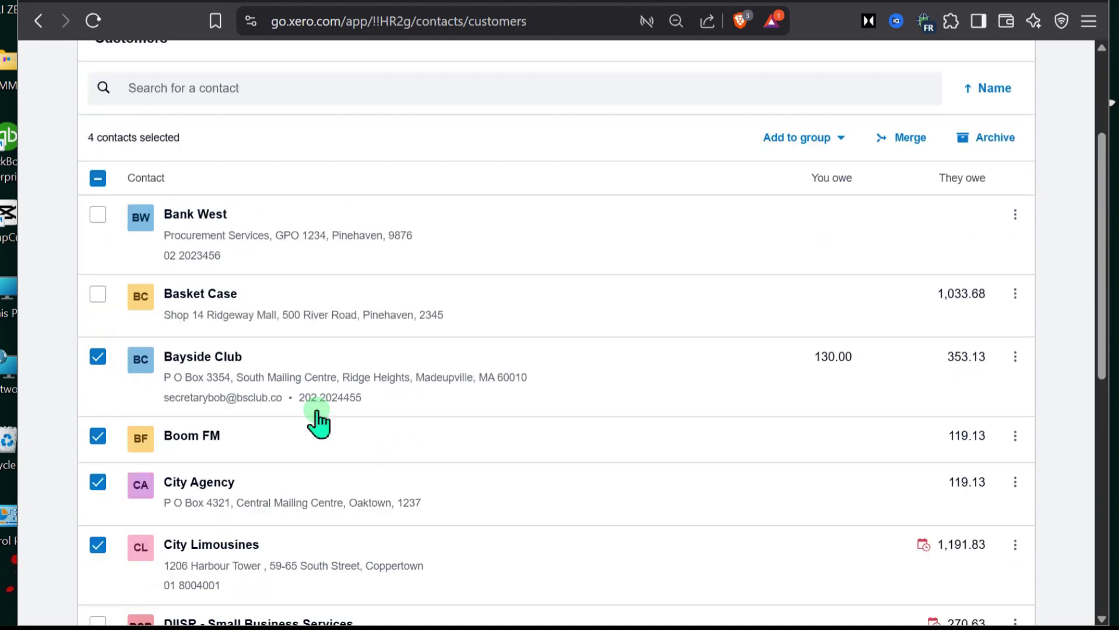
pyautogui.click(822, 291)
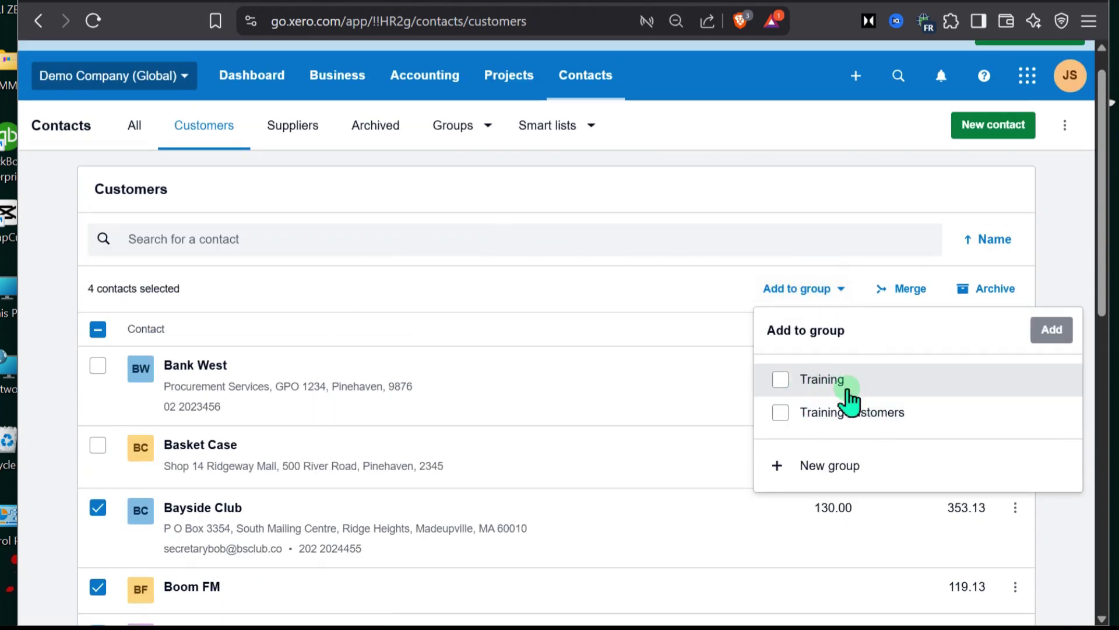
pyautogui.click(857, 467)
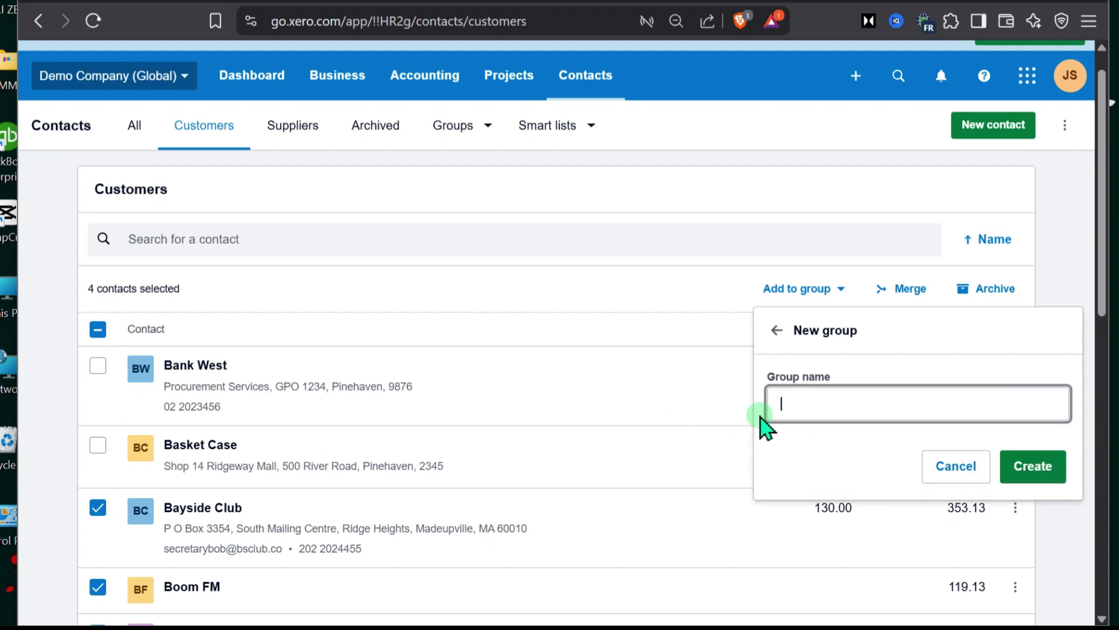
pyautogui.write('tr')
pyautogui.press('BackSpace')
pyautogui.press('BackSpace')
pyautogui.write('T')
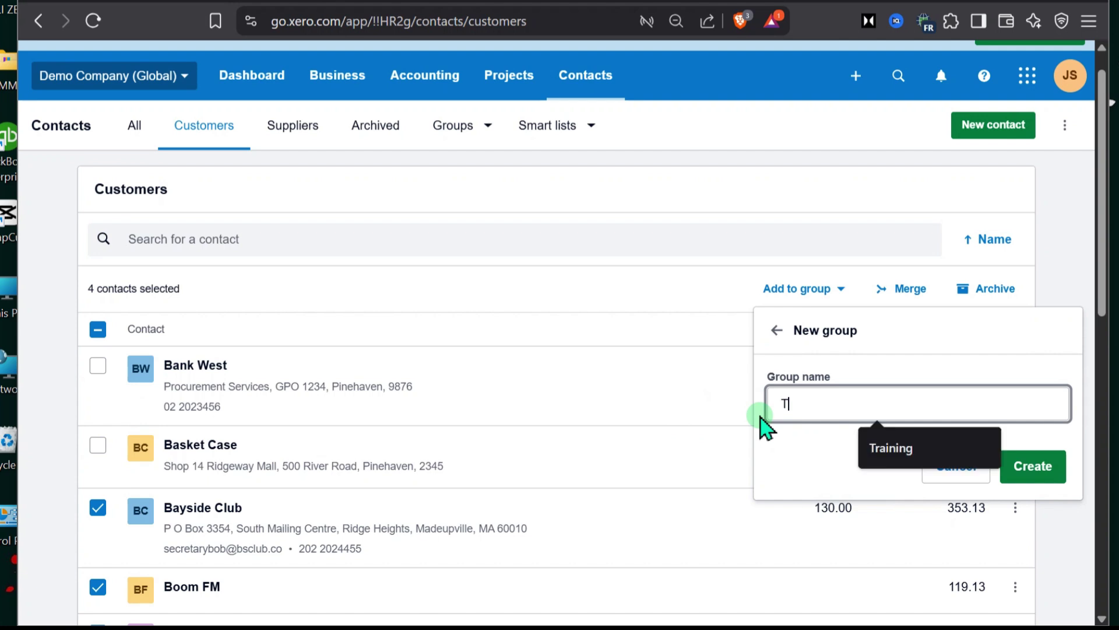
pyautogui.write('rau')
pyautogui.write('aing ABC')
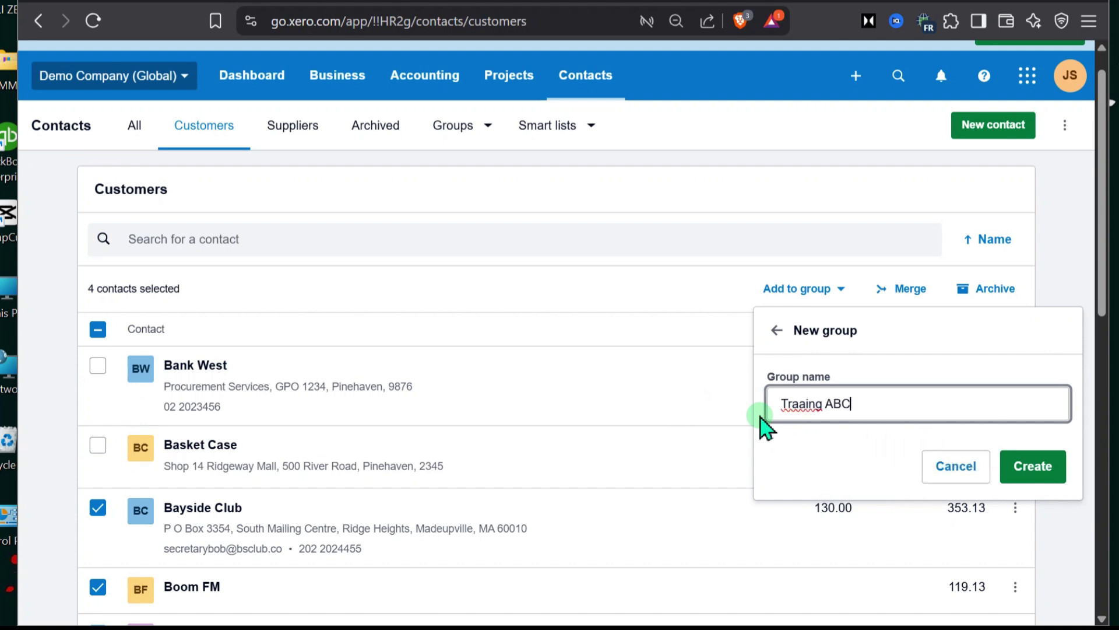
pyautogui.rightClick(804, 407)
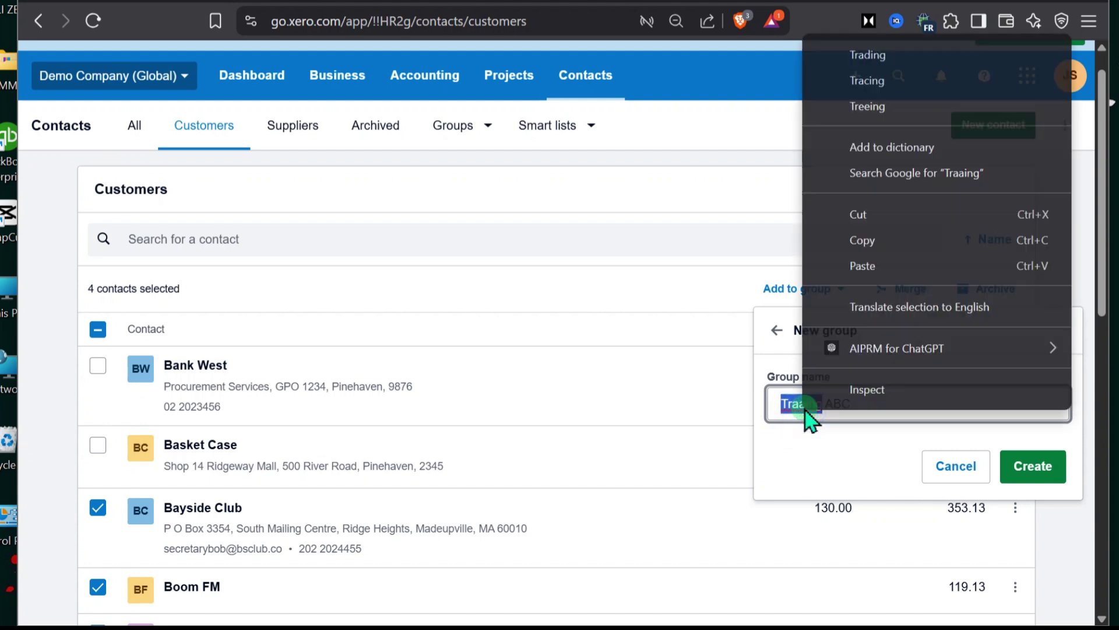
pyautogui.press('Escape')
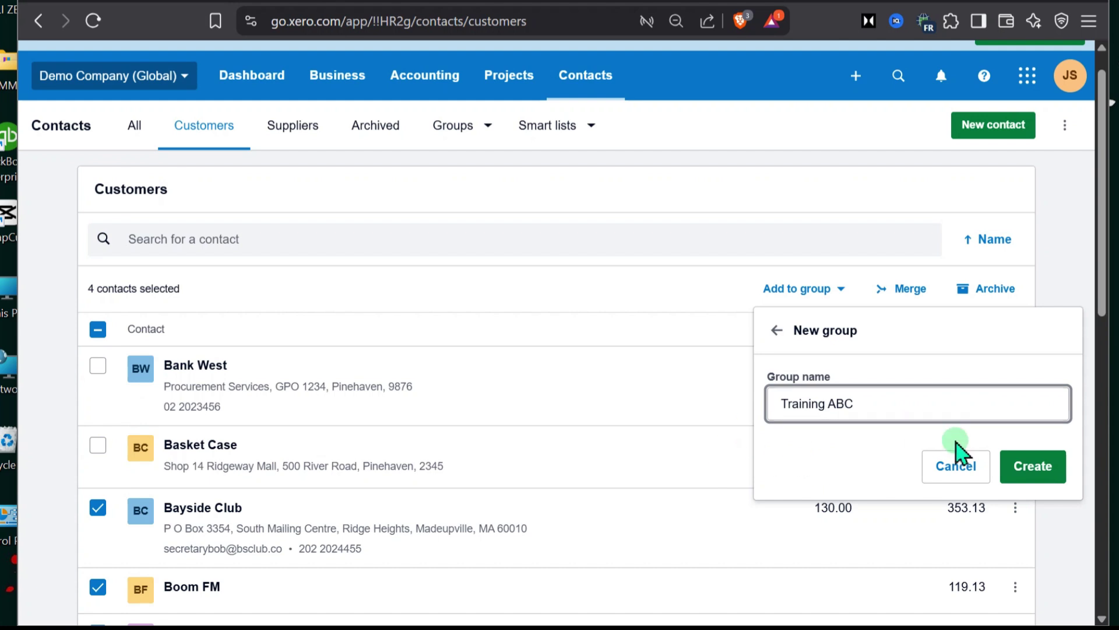
pyautogui.click(1027, 465)
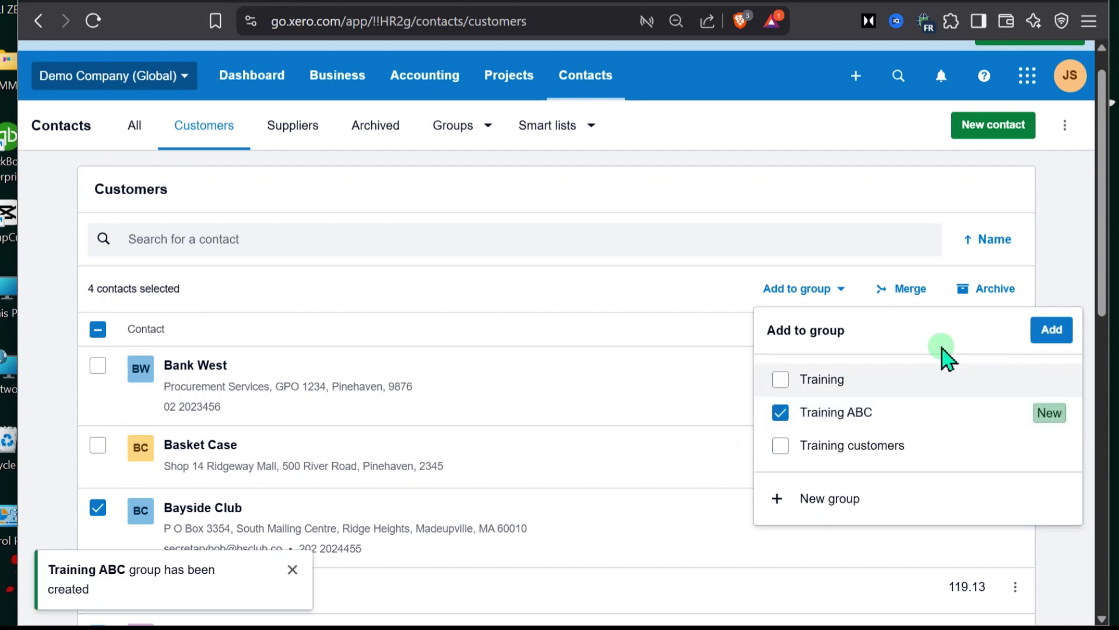
pyautogui.click(1055, 332)
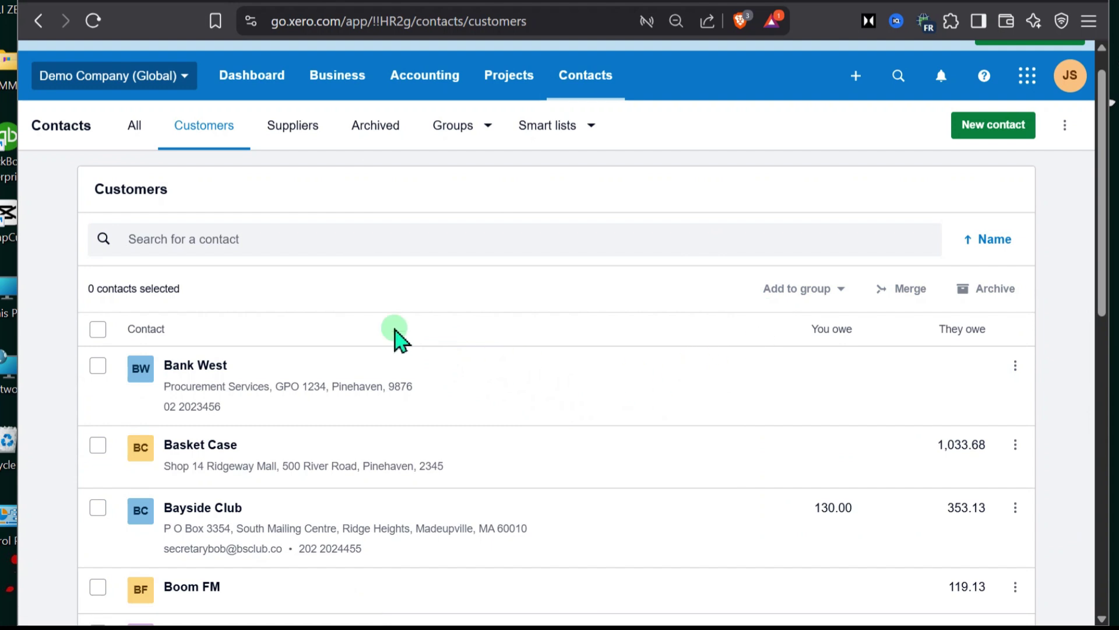
# Step: Start new invoices for the Training ABC contact group and enter the reference ABC-03
pyautogui.click(271, 82)
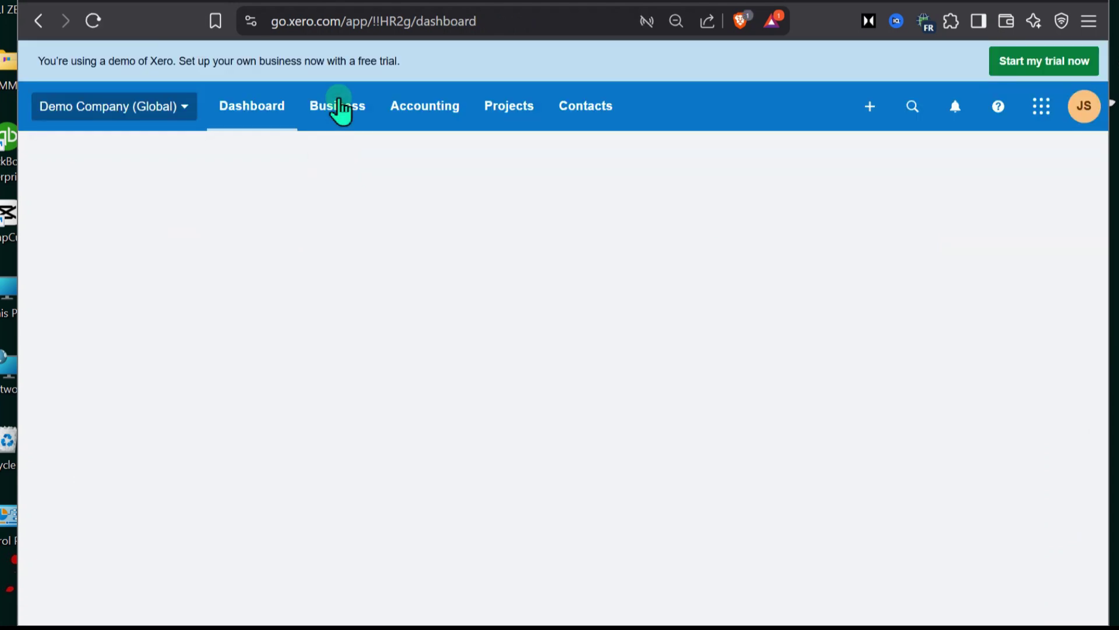
pyautogui.click(340, 97)
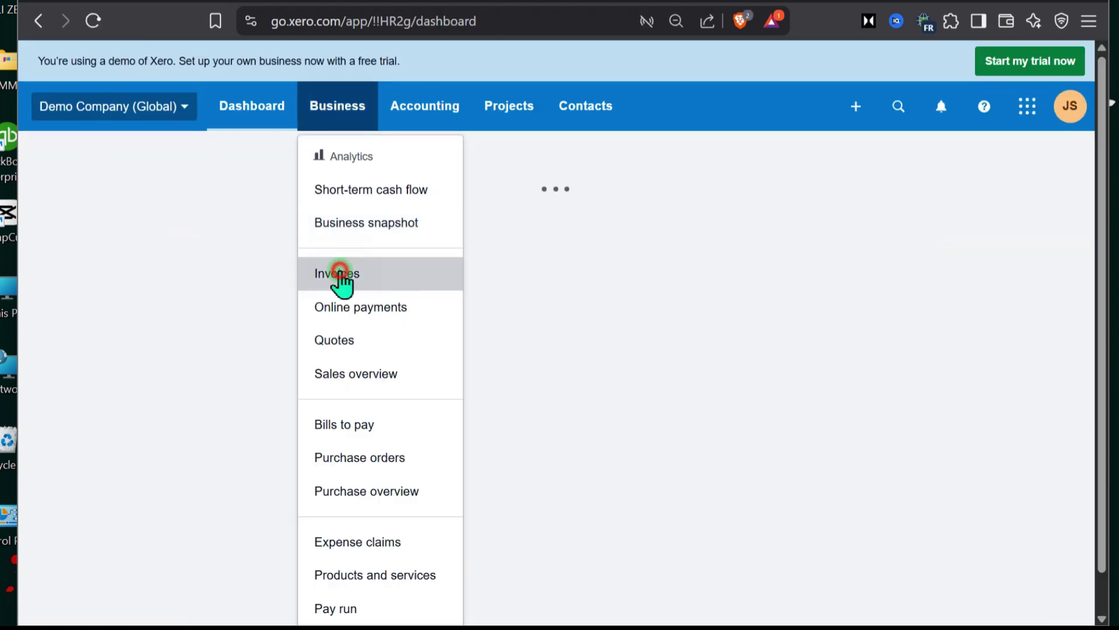
pyautogui.click(340, 272)
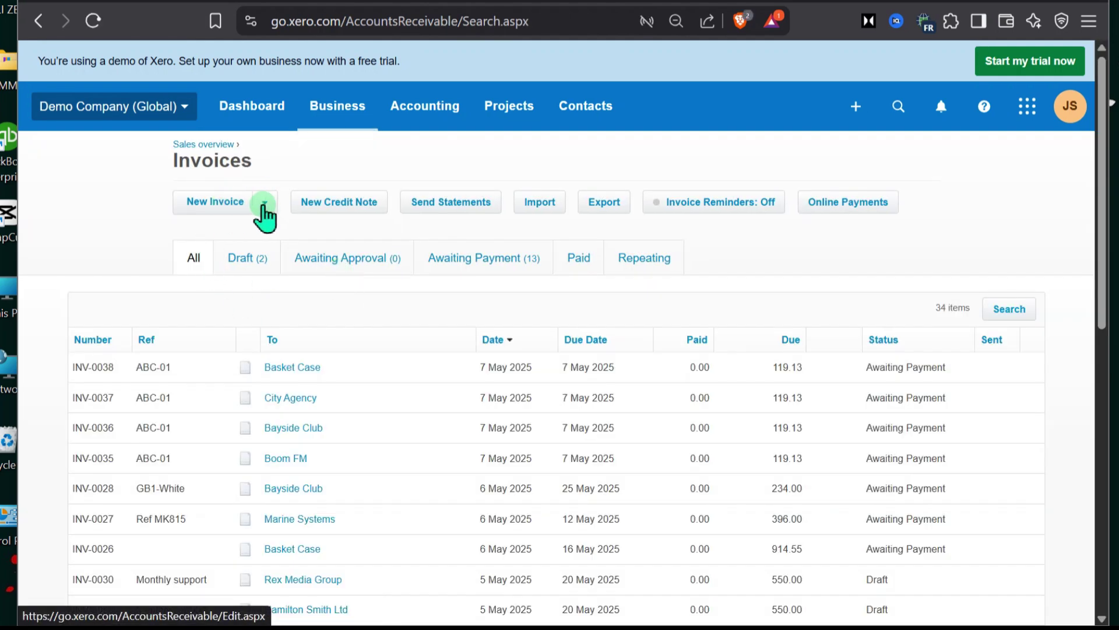
pyautogui.click(264, 204)
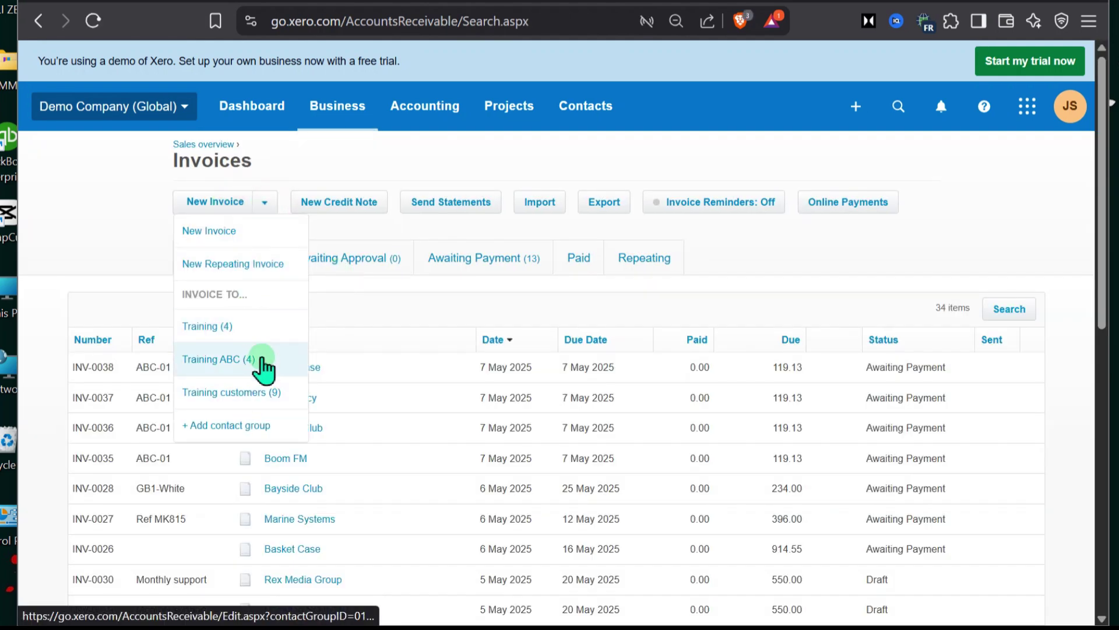
pyautogui.click(217, 359)
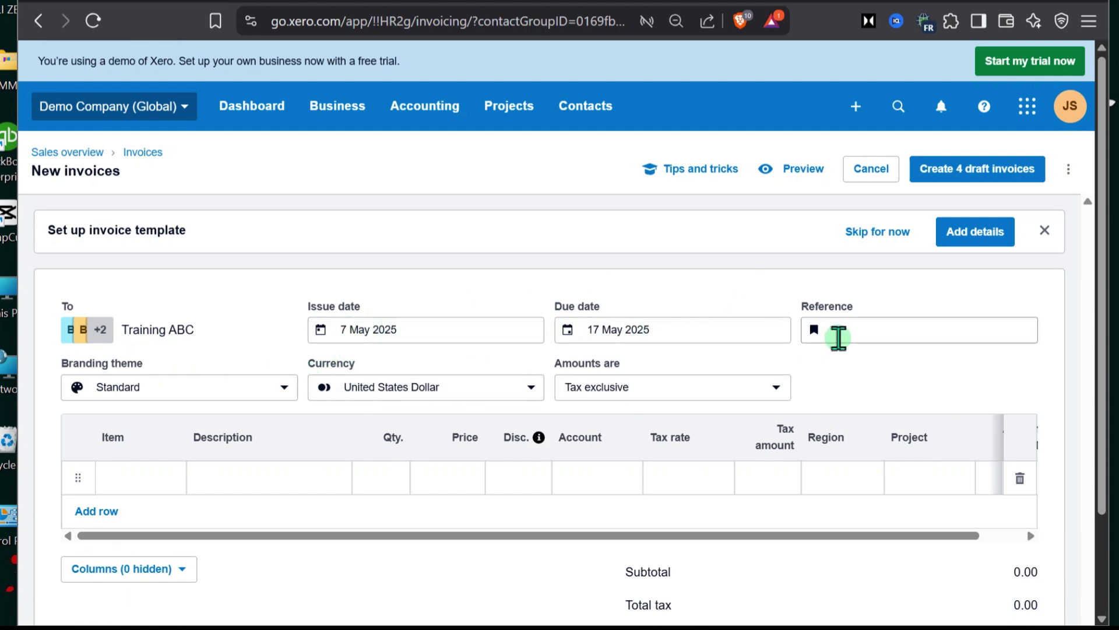
pyautogui.click(838, 337)
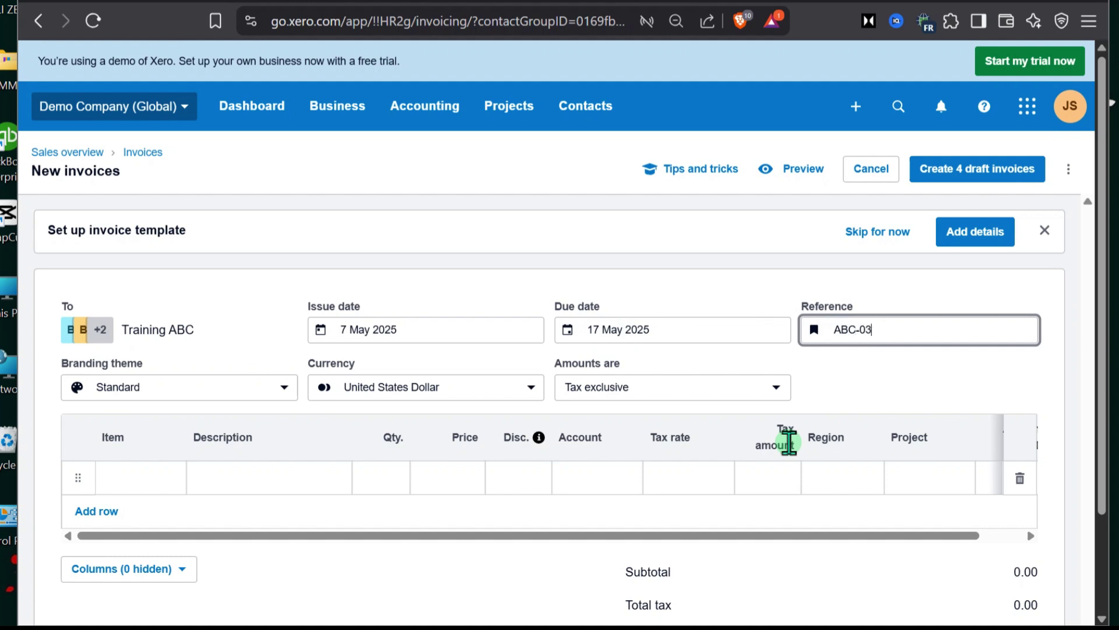
# Step: Add the items BOOK Fish out of Water: Finding Your Brand and DevD Development work - developer onsite per day as invoice lines
pyautogui.scroll(-2, 467, 446)
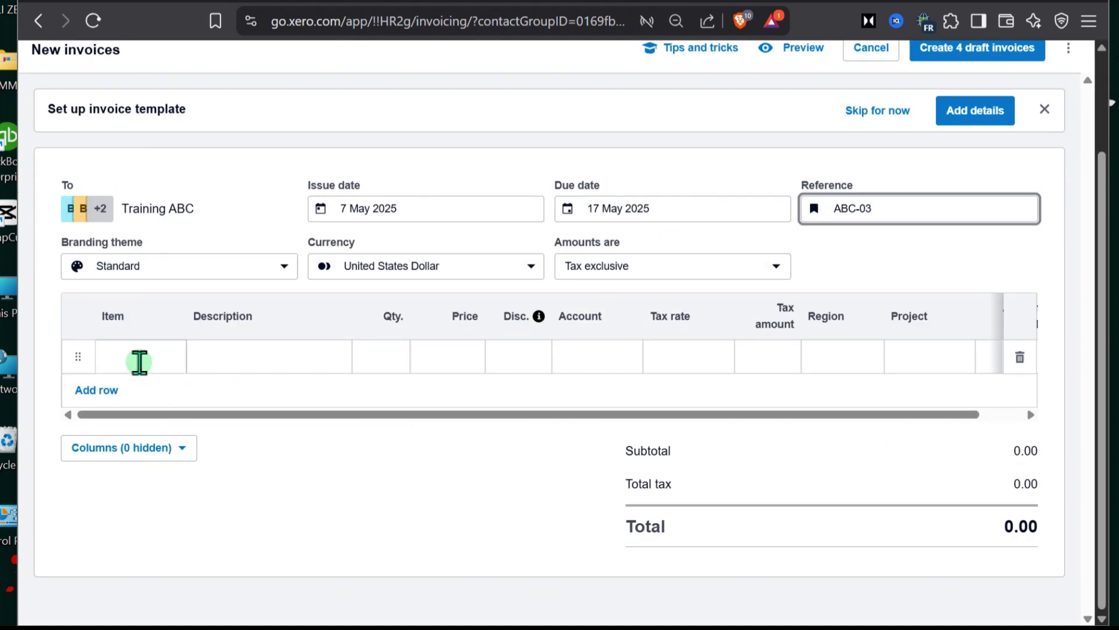
pyautogui.click(140, 363)
pyautogui.click(161, 172)
pyautogui.click(164, 453)
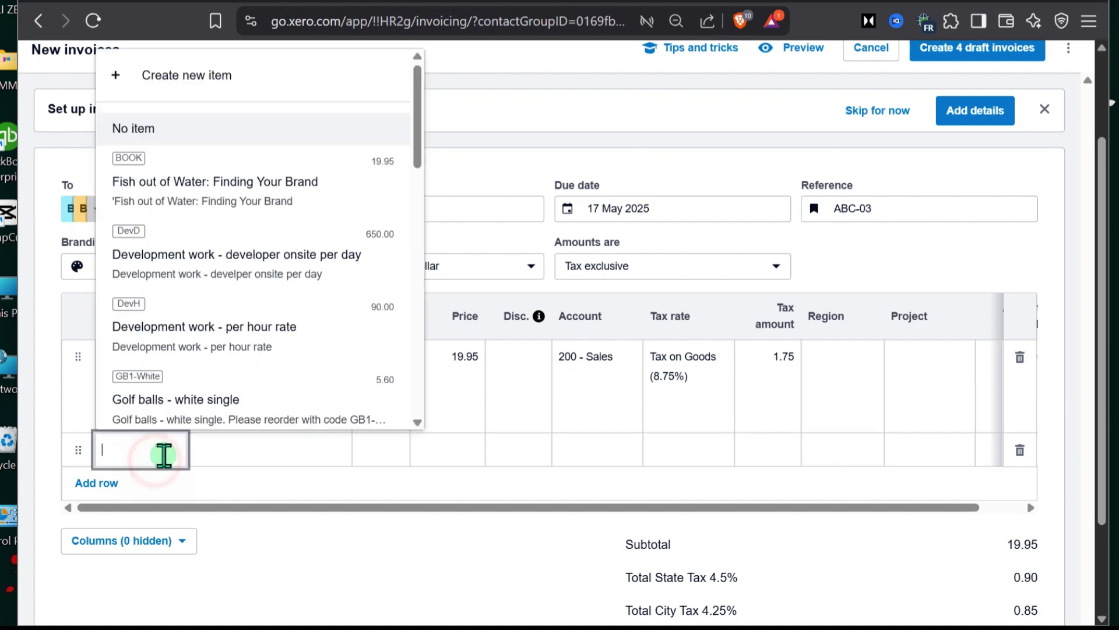
pyautogui.click(282, 261)
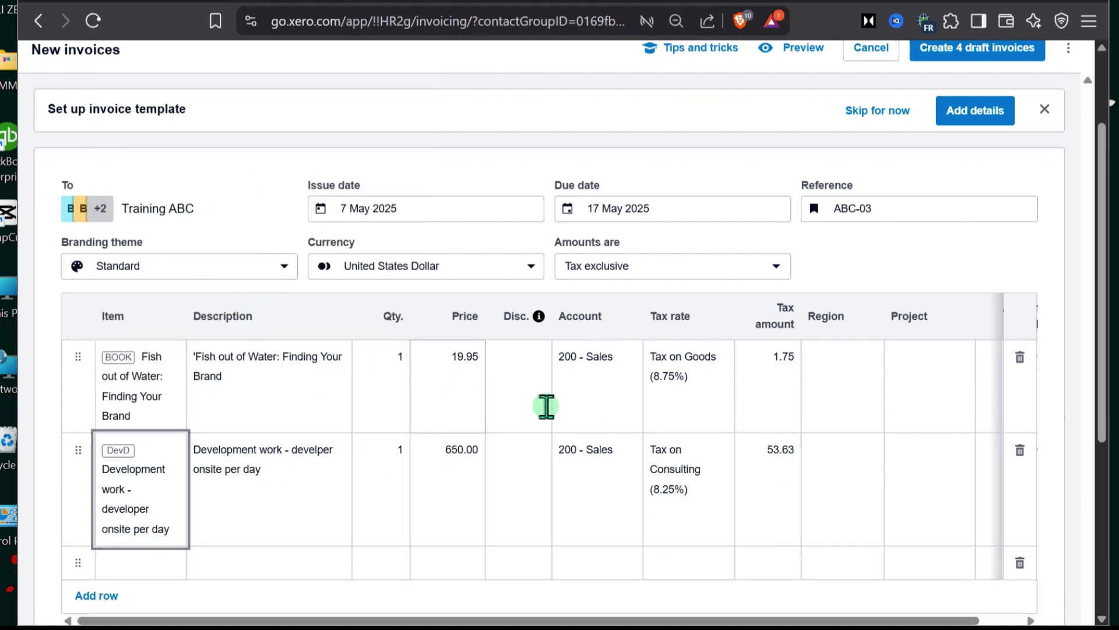
# Step: Check the invoice lines and totals, and create the four draft invoices for the group
pyautogui.scroll(-4, 981, 267)
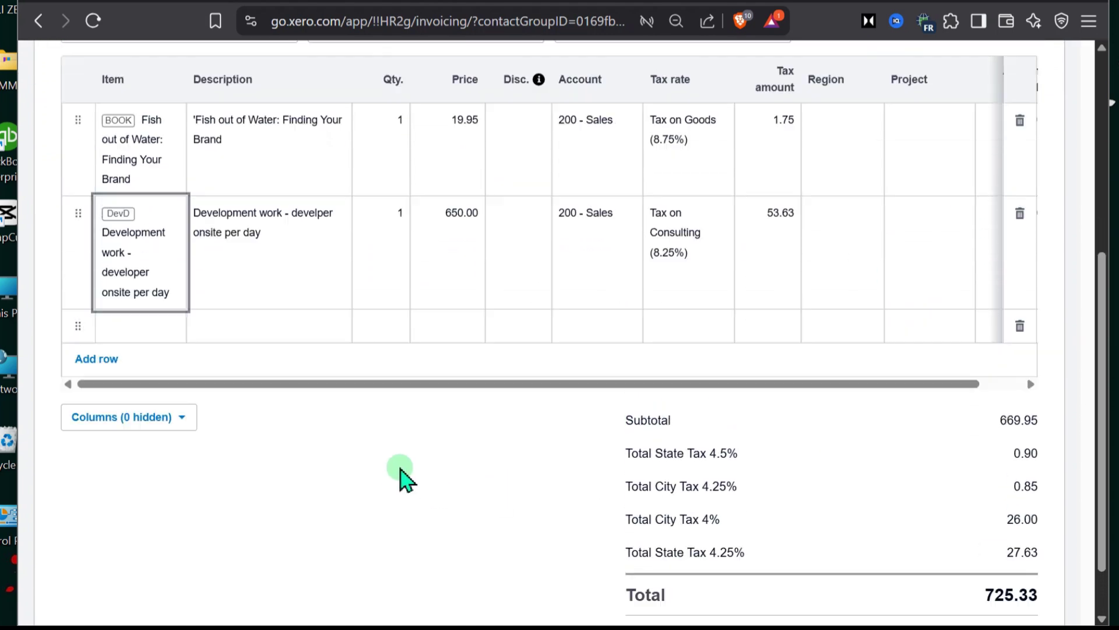
pyautogui.scroll(6, 403, 470)
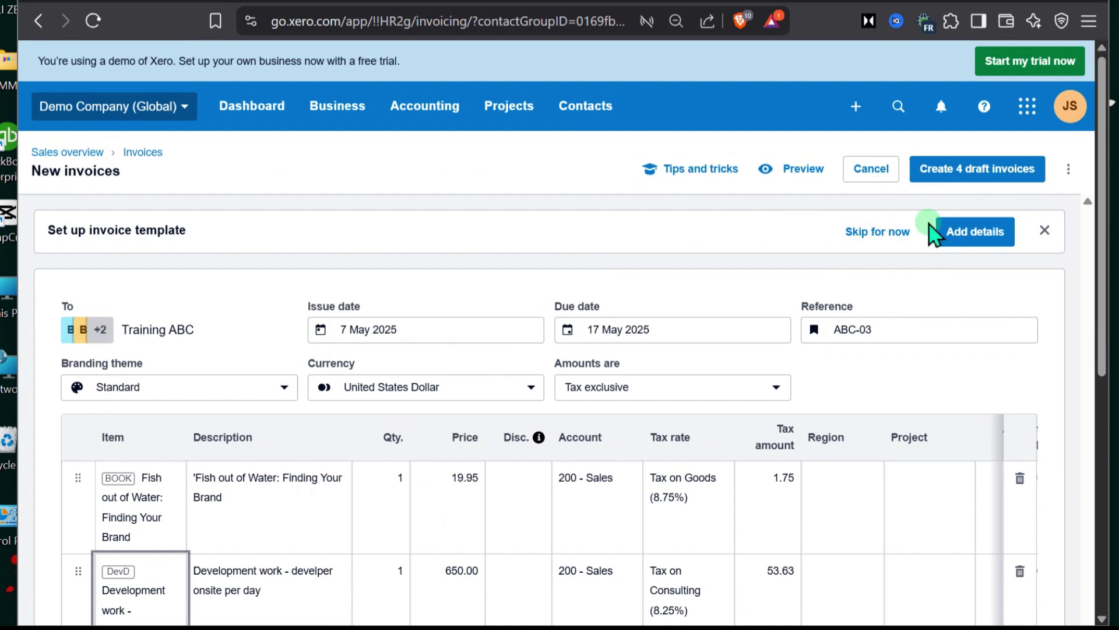
pyautogui.click(941, 175)
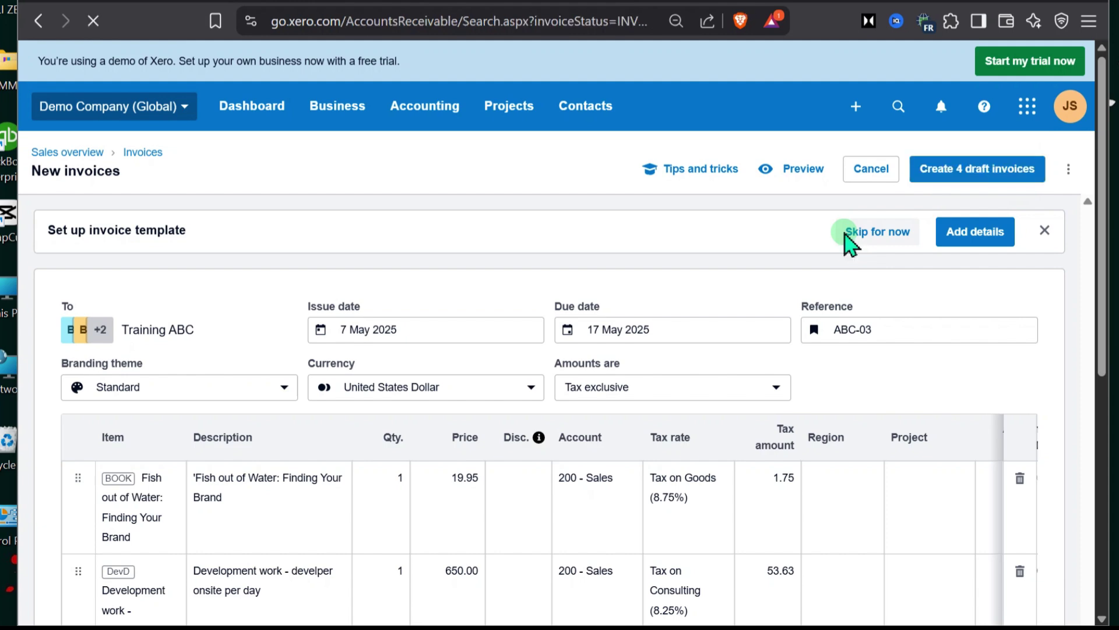
# Step: Approve the ABC-03 draft invoices for City Limousines, City Agency, Bayside Club and Boom FM, and show the list of all invoices
pyautogui.scroll(-1, 524, 444)
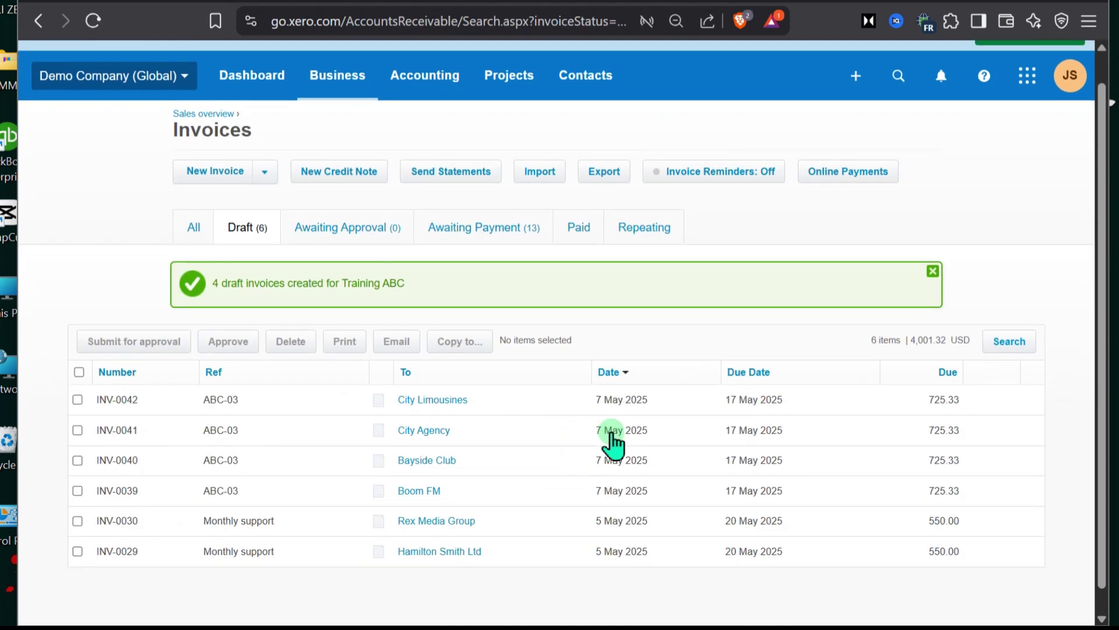
pyautogui.click(77, 399)
pyautogui.click(77, 430)
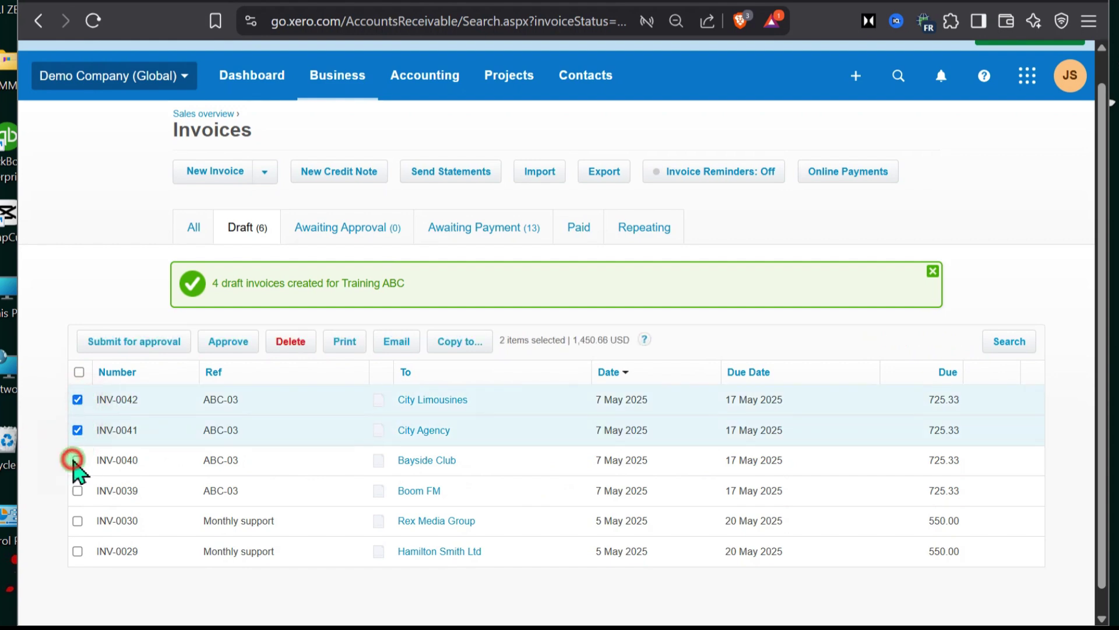
pyautogui.click(77, 460)
pyautogui.click(77, 490)
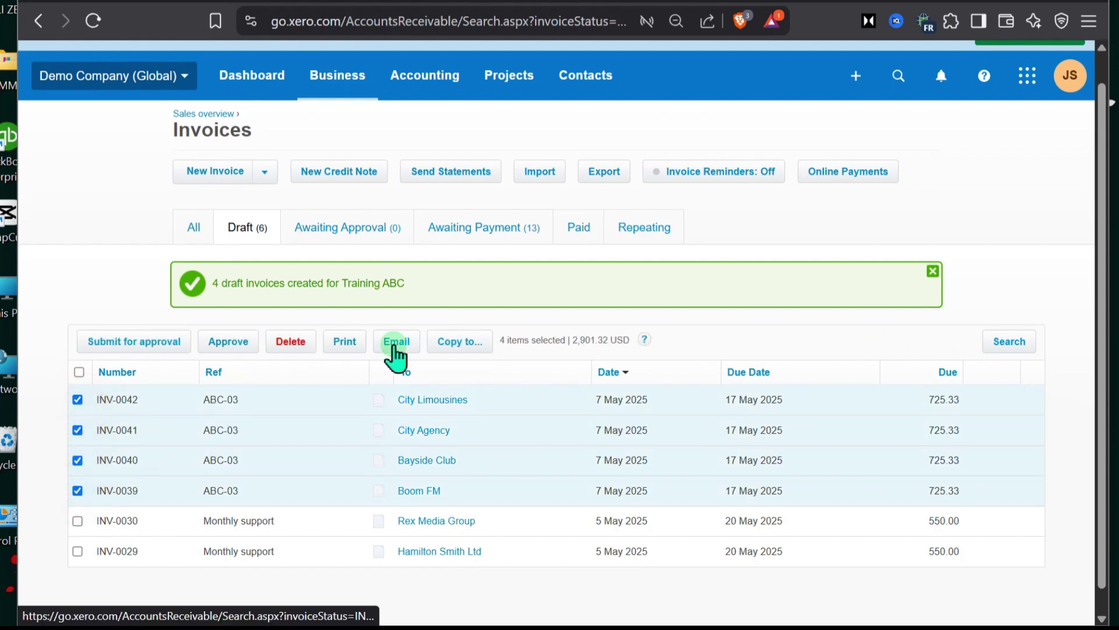
pyautogui.click(217, 343)
pyautogui.click(624, 366)
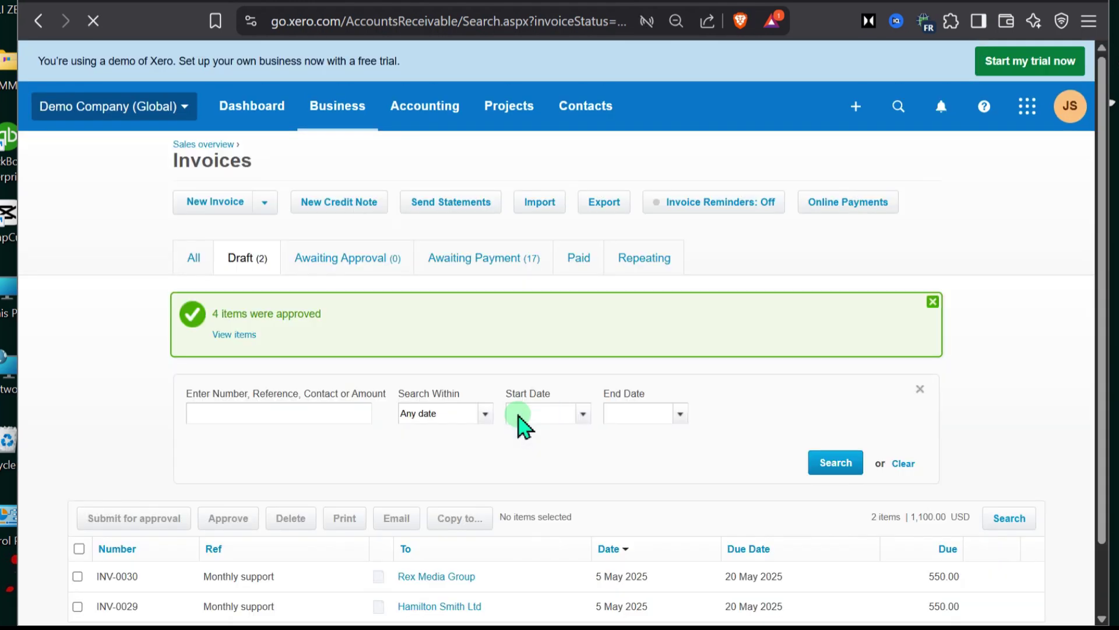
pyautogui.scroll(-2, 519, 415)
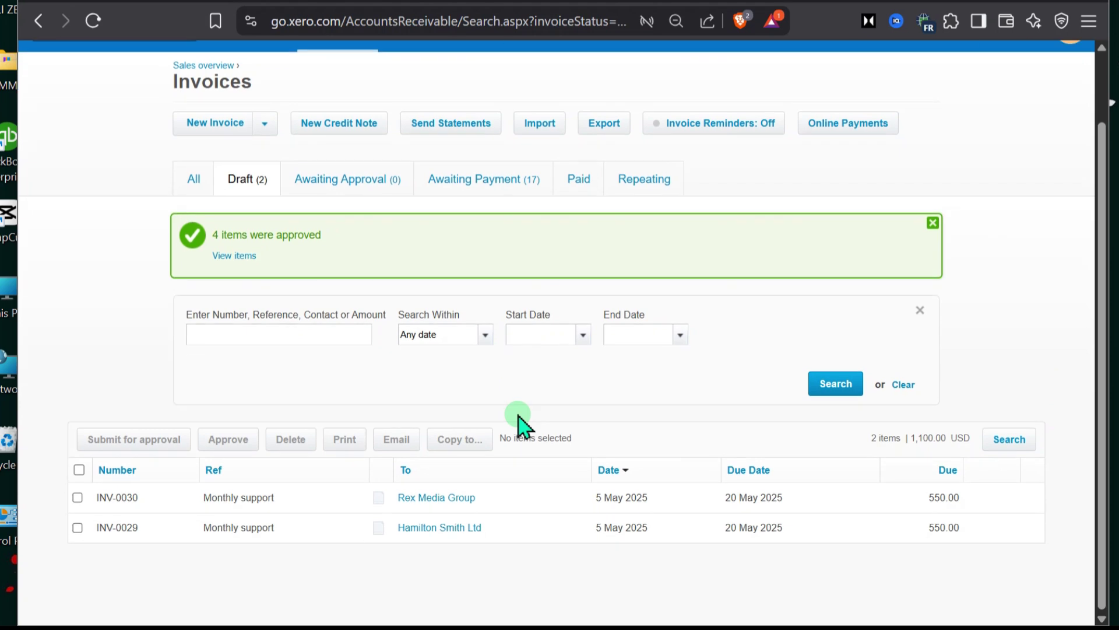
pyautogui.click(195, 177)
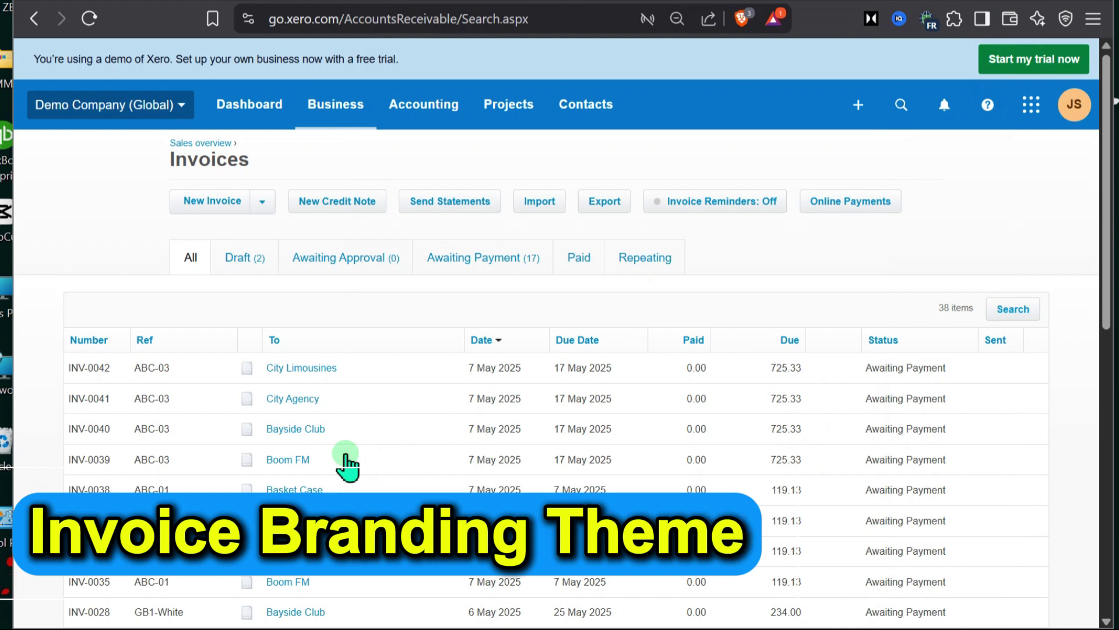
# Step: Open the organisation's invoice settings at the branding theme options
pyautogui.click(175, 108)
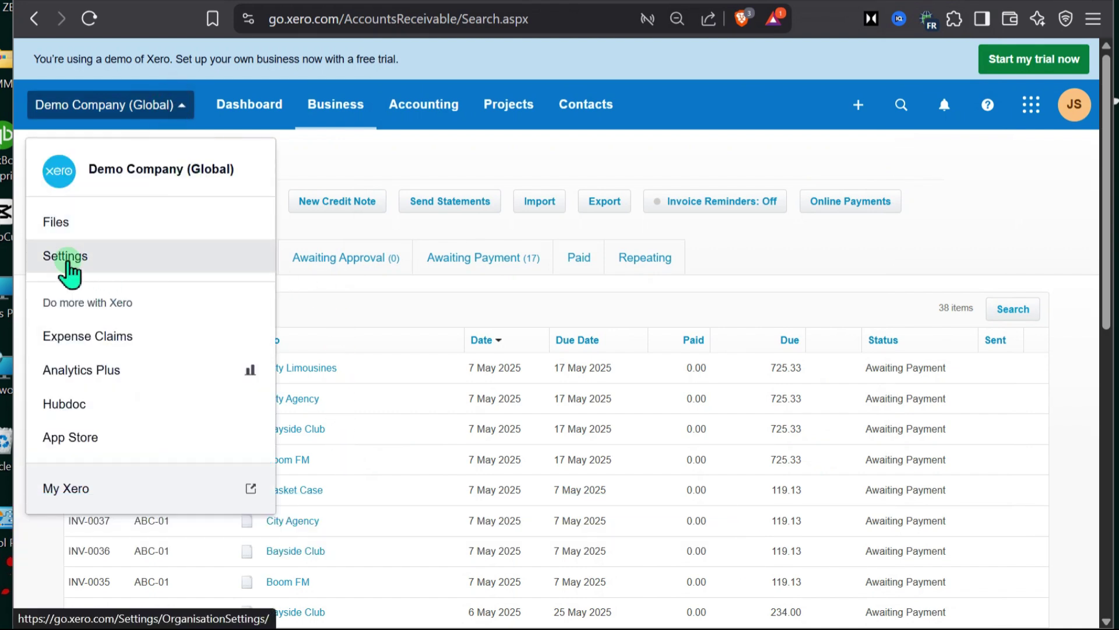
pyautogui.click(65, 257)
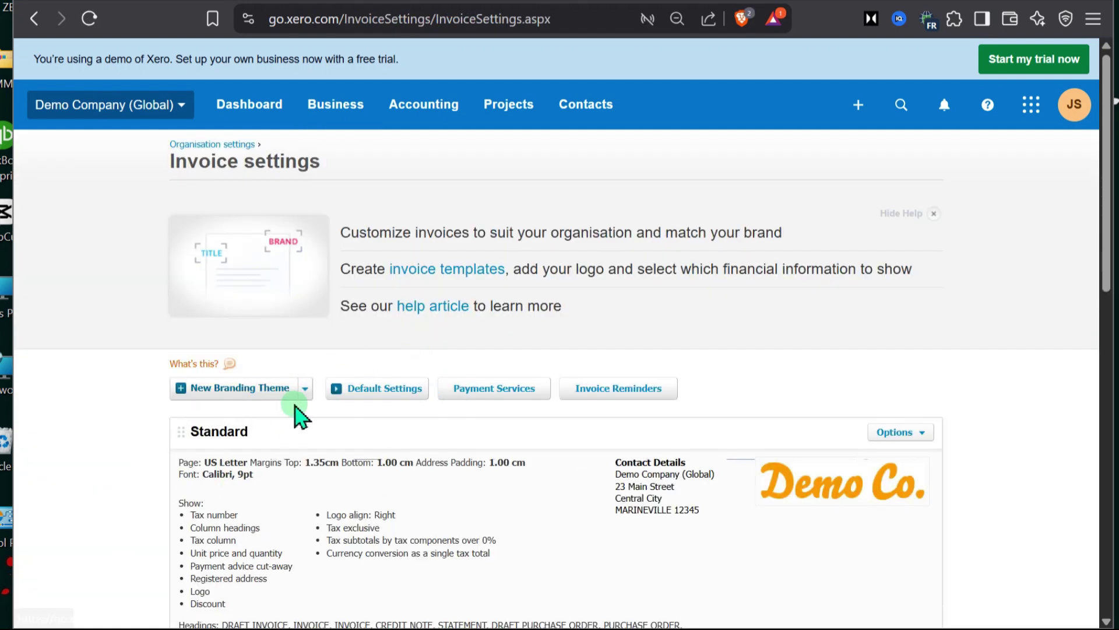
pyautogui.scroll(-1, 320, 450)
# Step: Start a new branding theme named ABC NEW with A4 page size, Cambria font and 10pt font size
pyautogui.click(233, 327)
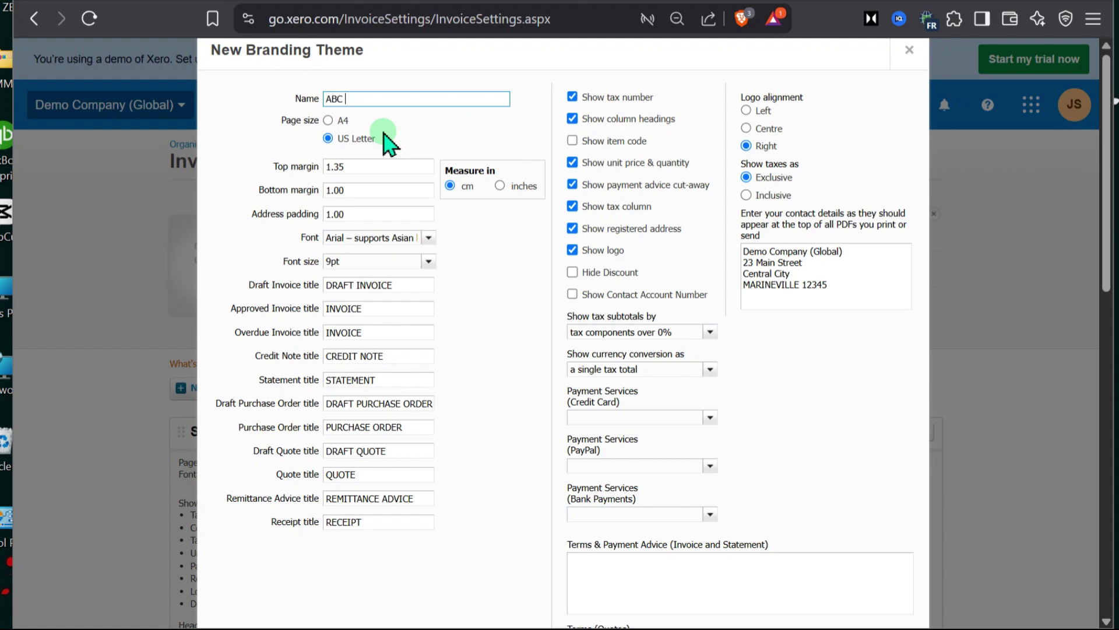
pyautogui.click(328, 120)
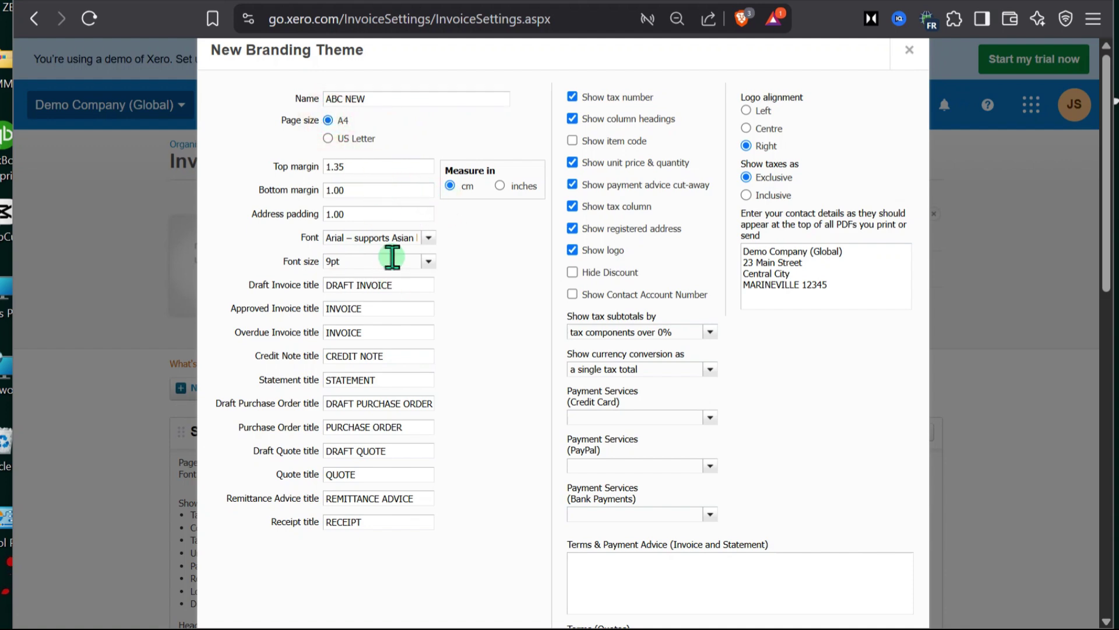
pyautogui.click(430, 238)
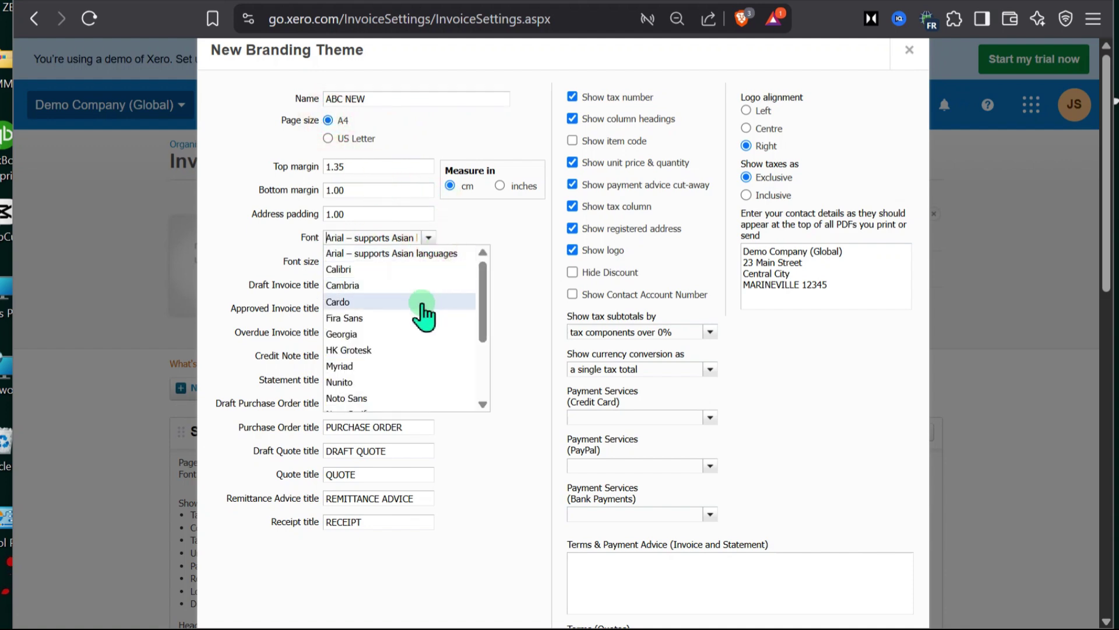
pyautogui.click(369, 287)
pyautogui.click(429, 261)
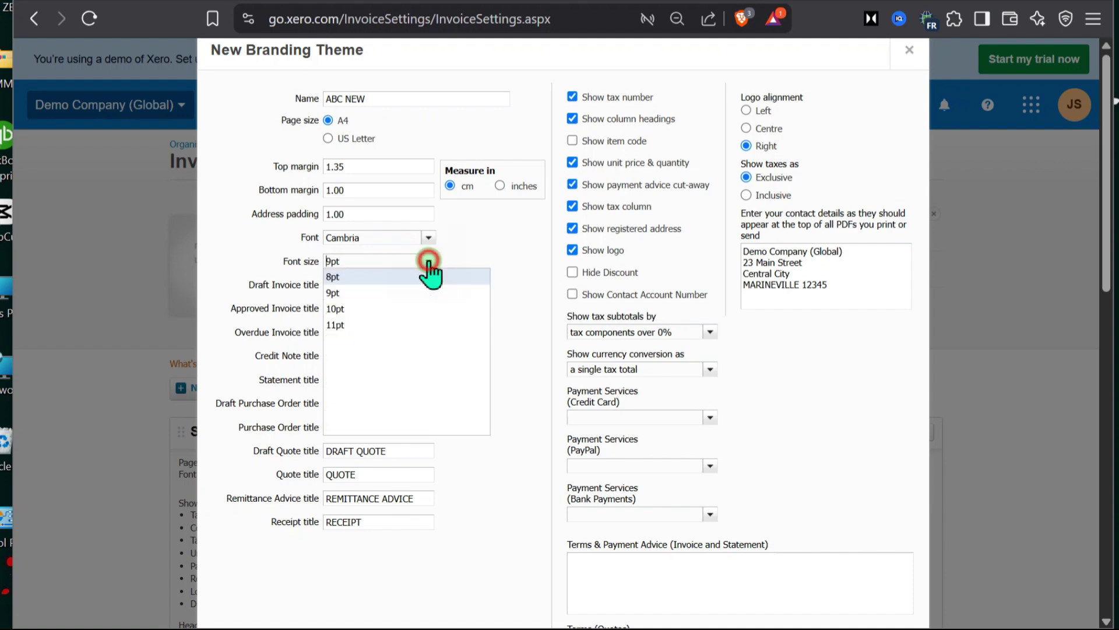
pyautogui.click(374, 309)
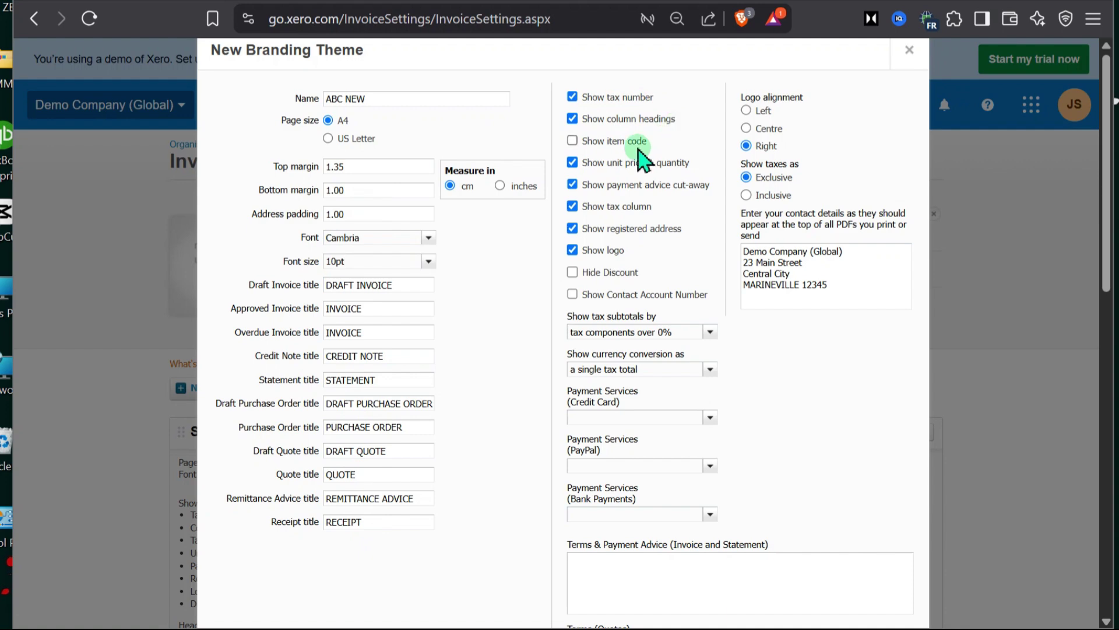
# Step: Enable showing the item code in the theme, and look over the credit card payment service and the invoice and quote terms fields
pyautogui.click(572, 141)
pyautogui.click(710, 417)
pyautogui.click(685, 414)
pyautogui.scroll(-3, 669, 555)
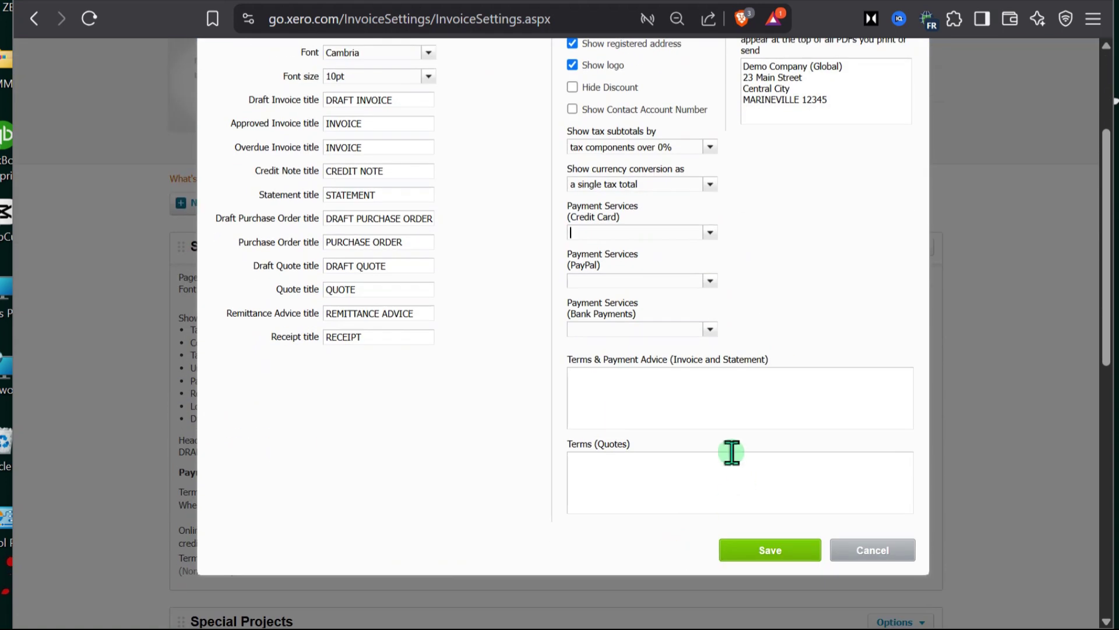
pyautogui.click(706, 388)
pyautogui.click(694, 489)
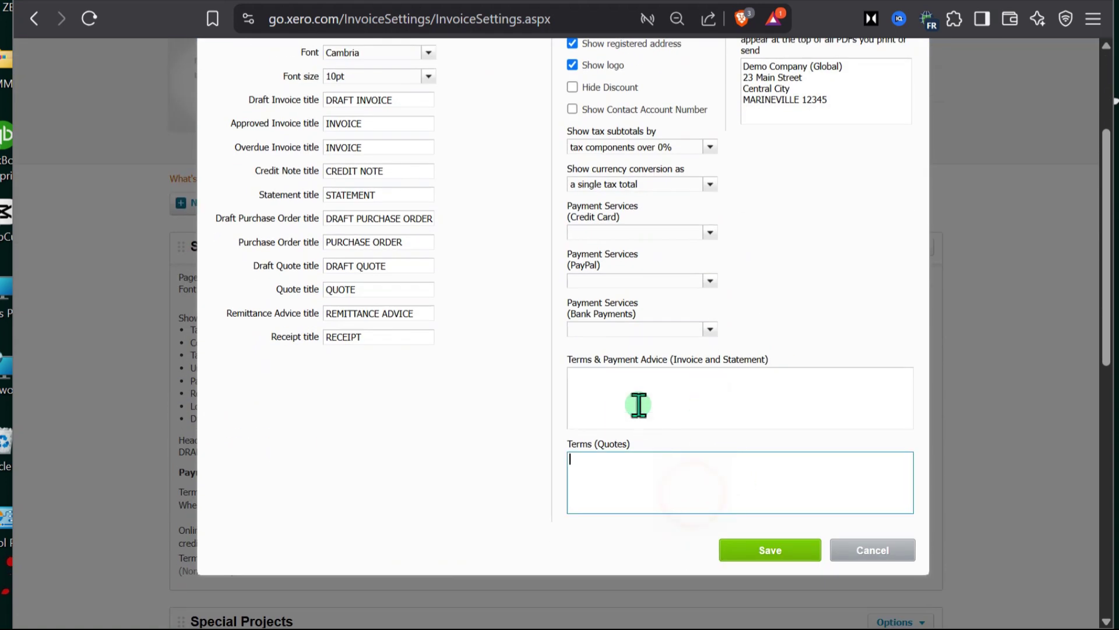
pyautogui.click(619, 396)
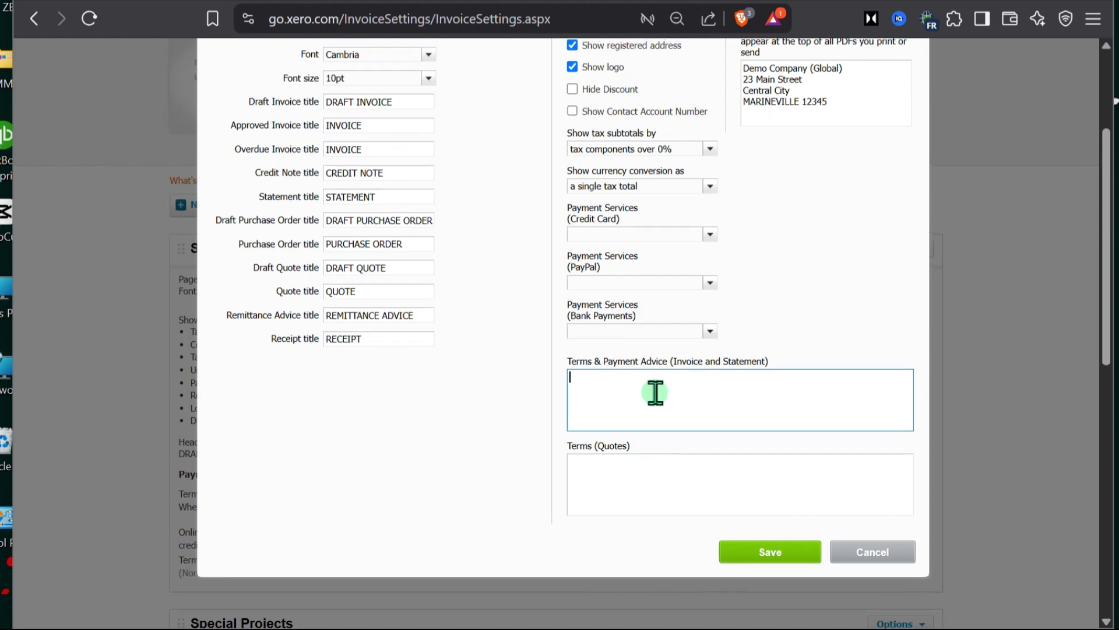
# Step: Set the theme's logo alignment to left and replace the company name in its contact details with XcelBooks
pyautogui.scroll(3, 656, 397)
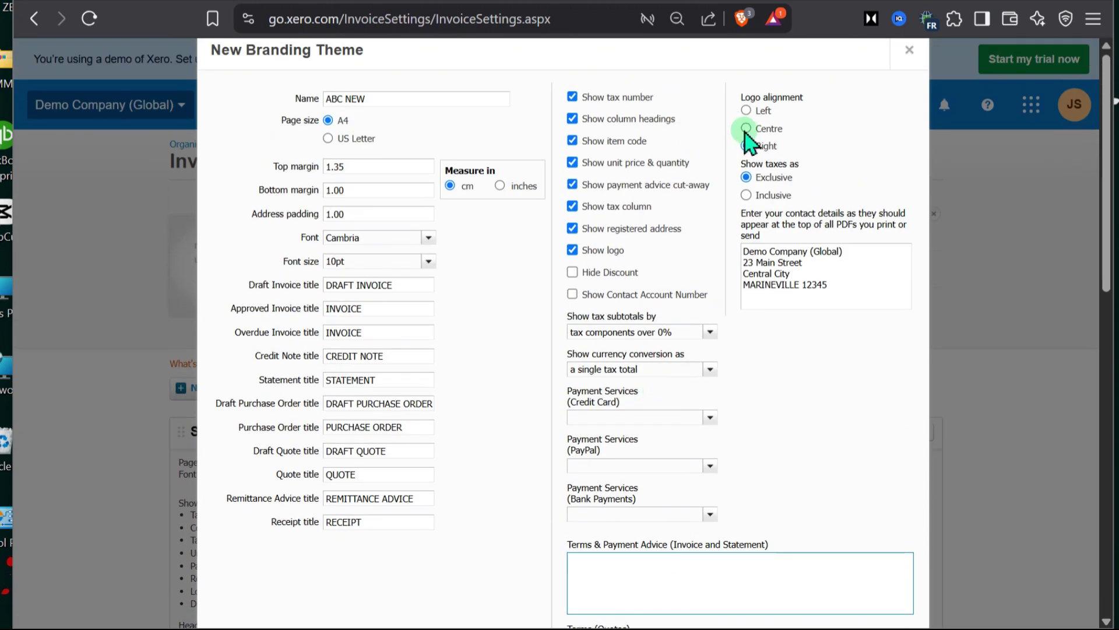
pyautogui.click(747, 110)
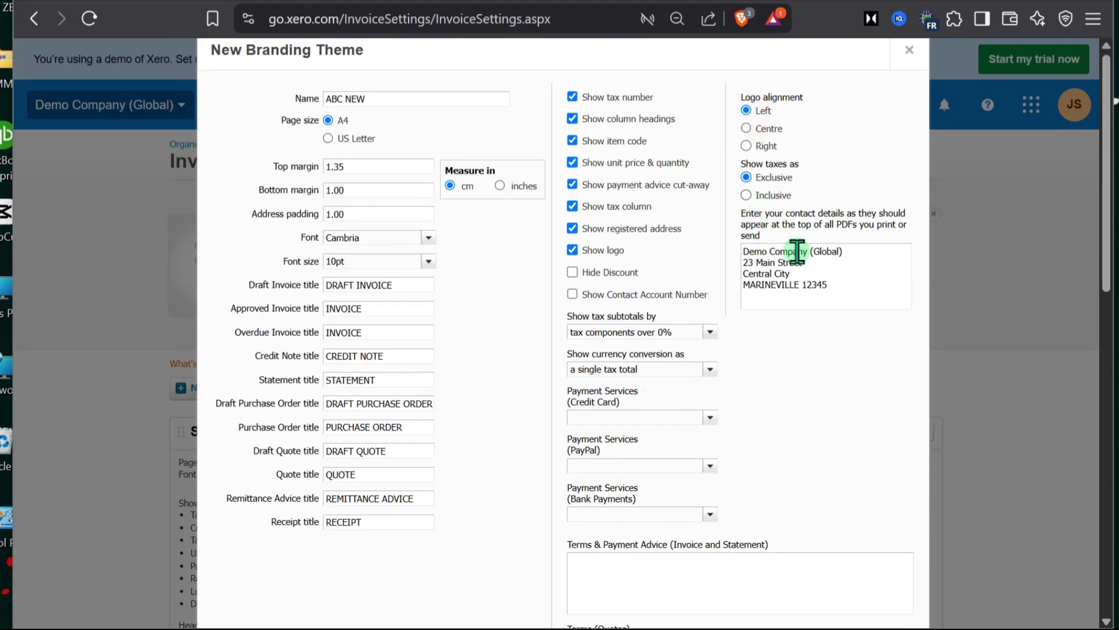
pyautogui.doubleClick(843, 287)
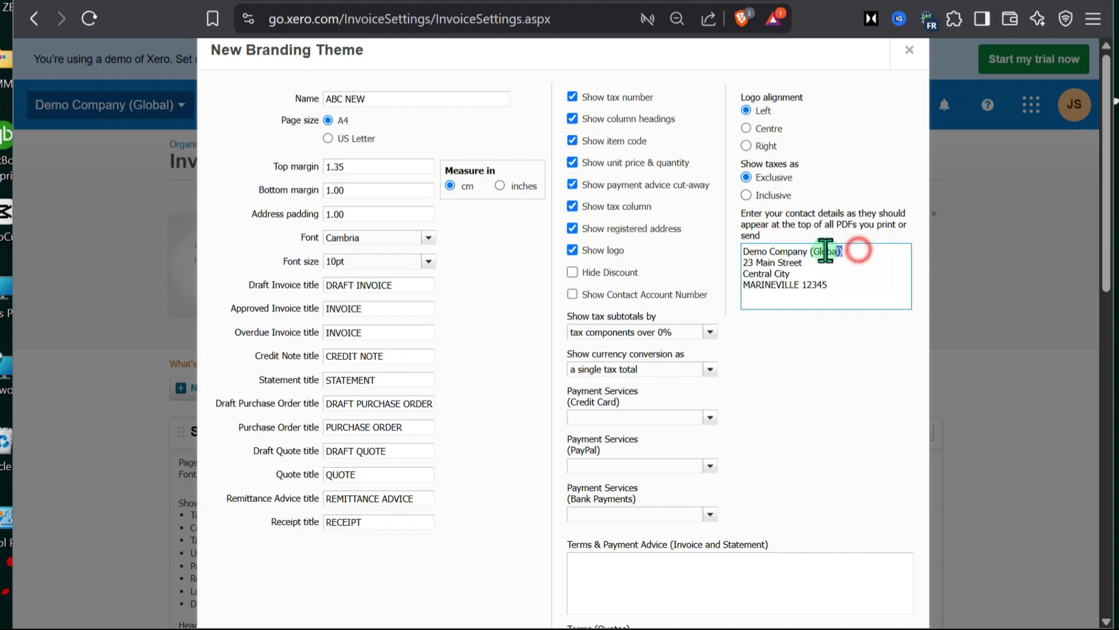
pyautogui.moveTo(850, 251); pyautogui.dragTo(743, 252)
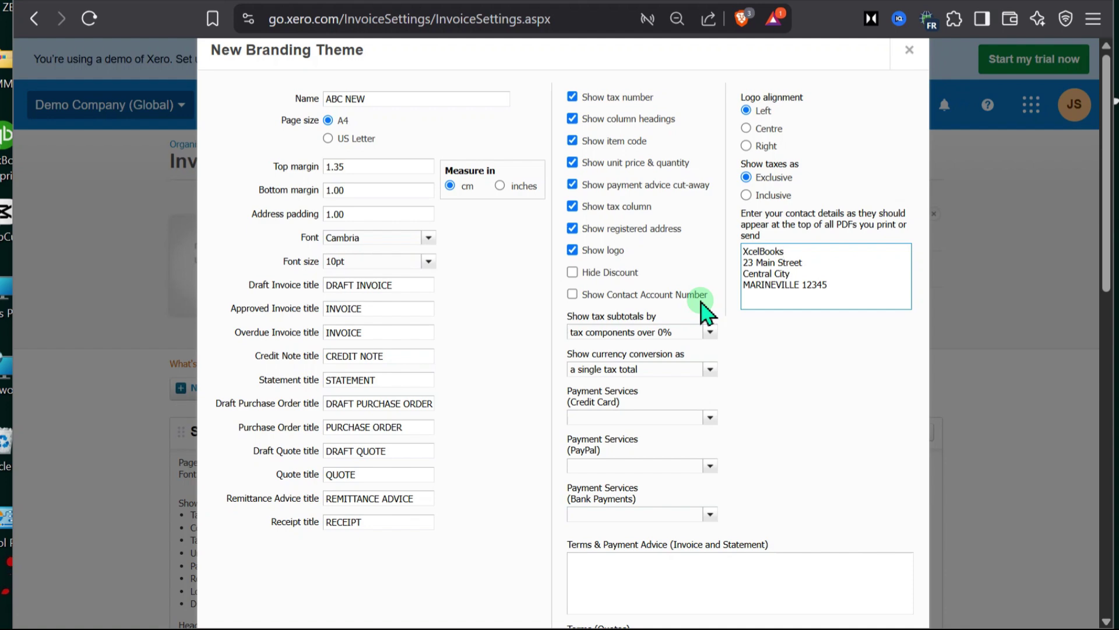
pyautogui.click(798, 320)
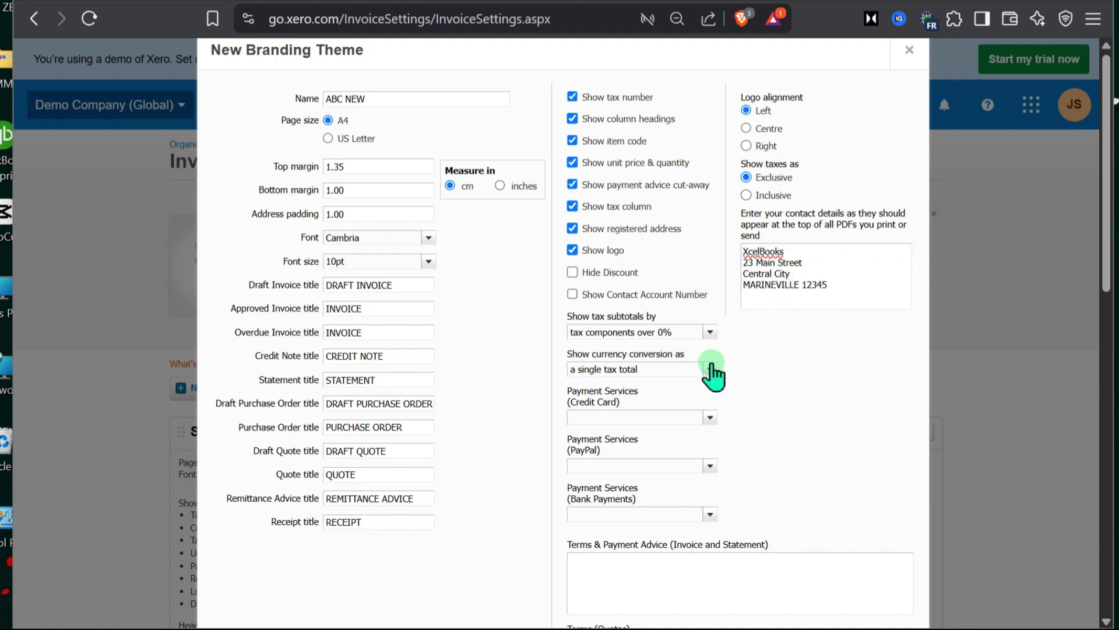
# Step: Look over the remaining theme options and save the ABC NEW branding theme
pyautogui.scroll(-5, 711, 370)
pyautogui.scroll(2, 702, 383)
pyautogui.scroll(1, 676, 398)
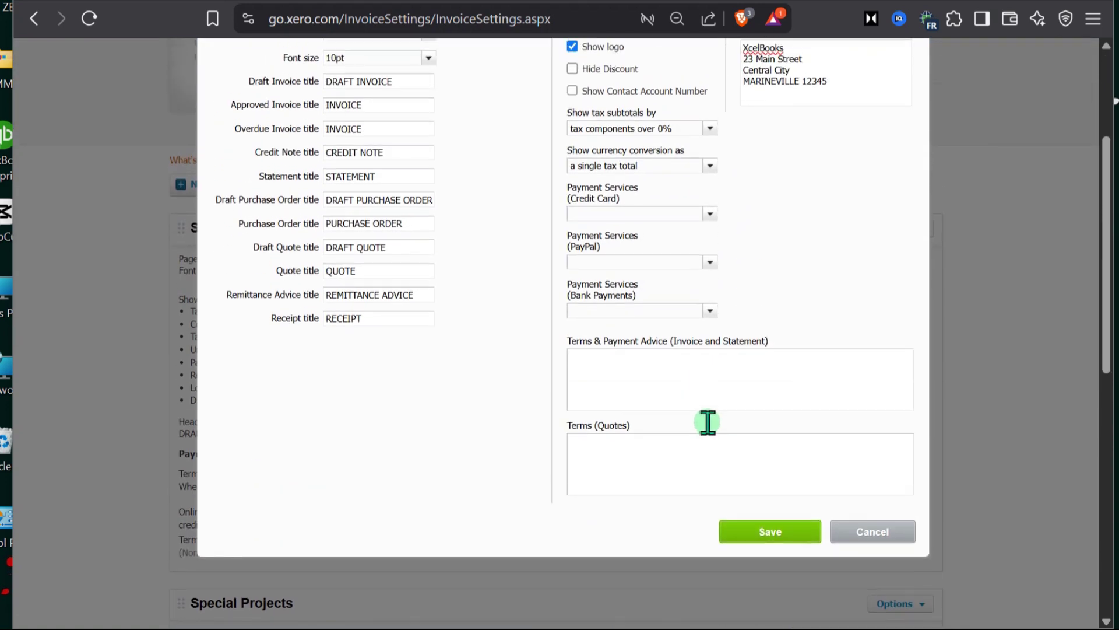
pyautogui.click(748, 553)
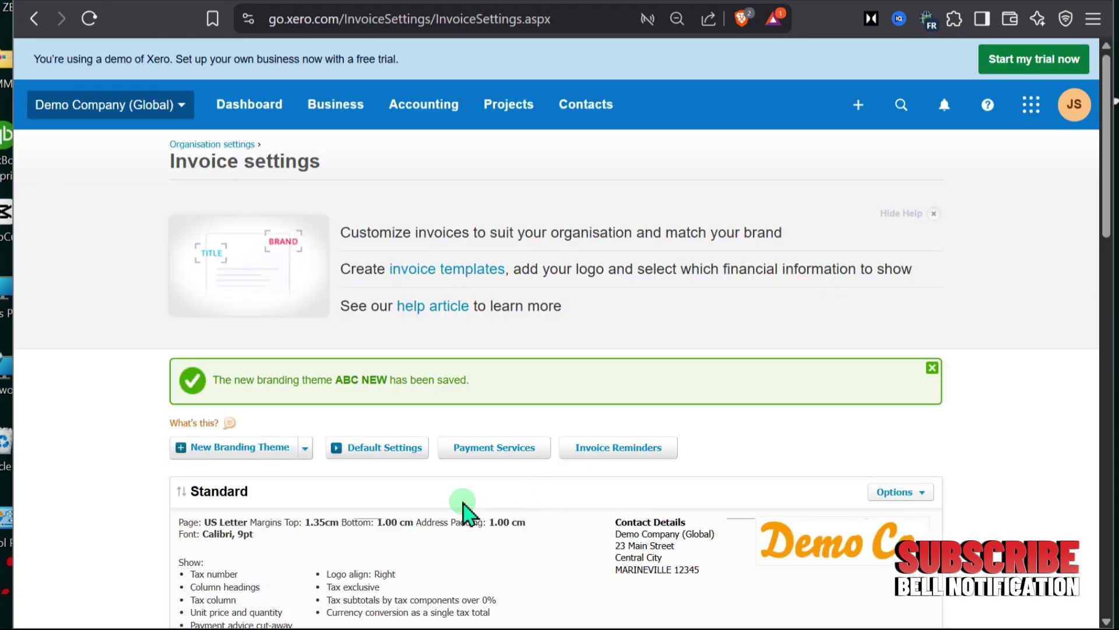
# Step: Find the saved ABC NEW theme in the list, open its invoice preview and examine the desktop layout
pyautogui.scroll(-15, 512, 493)
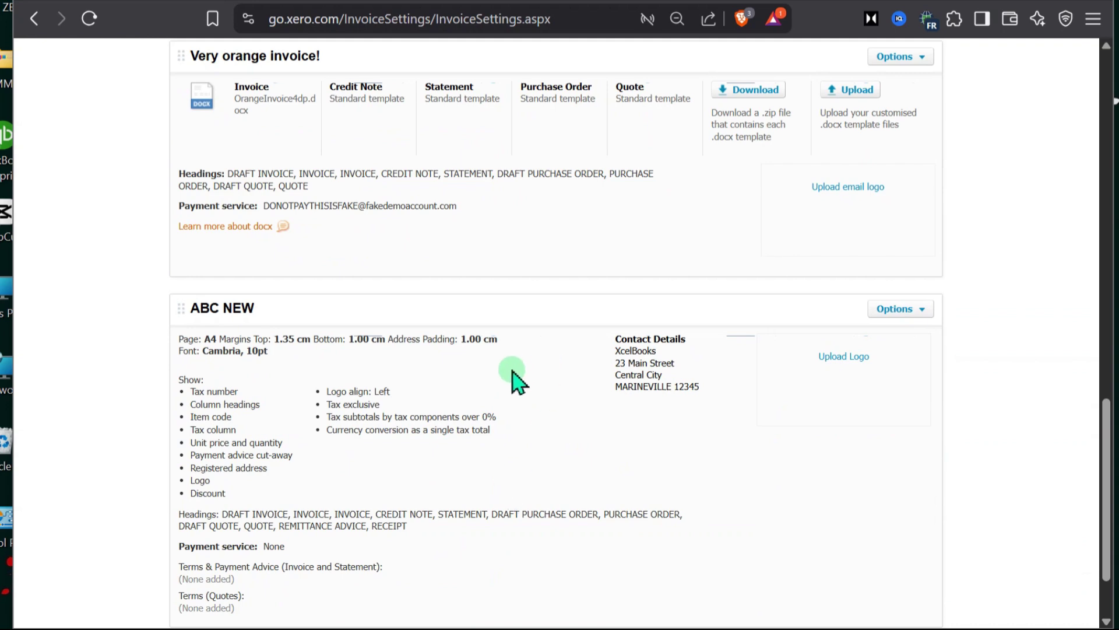
pyautogui.scroll(-2, 512, 374)
pyautogui.click(896, 215)
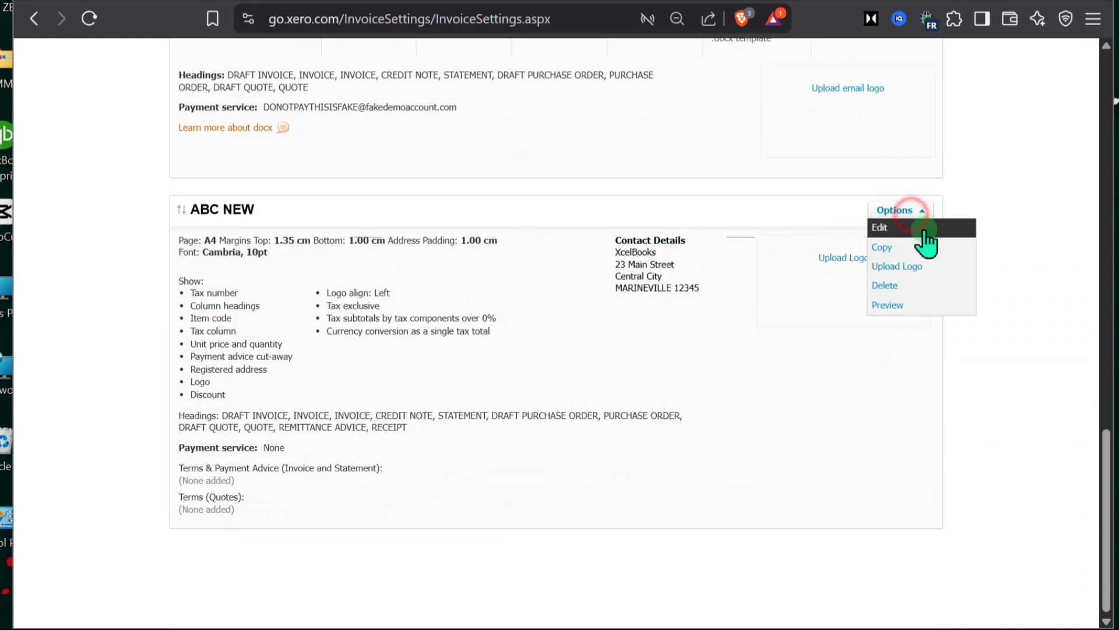
pyautogui.click(897, 305)
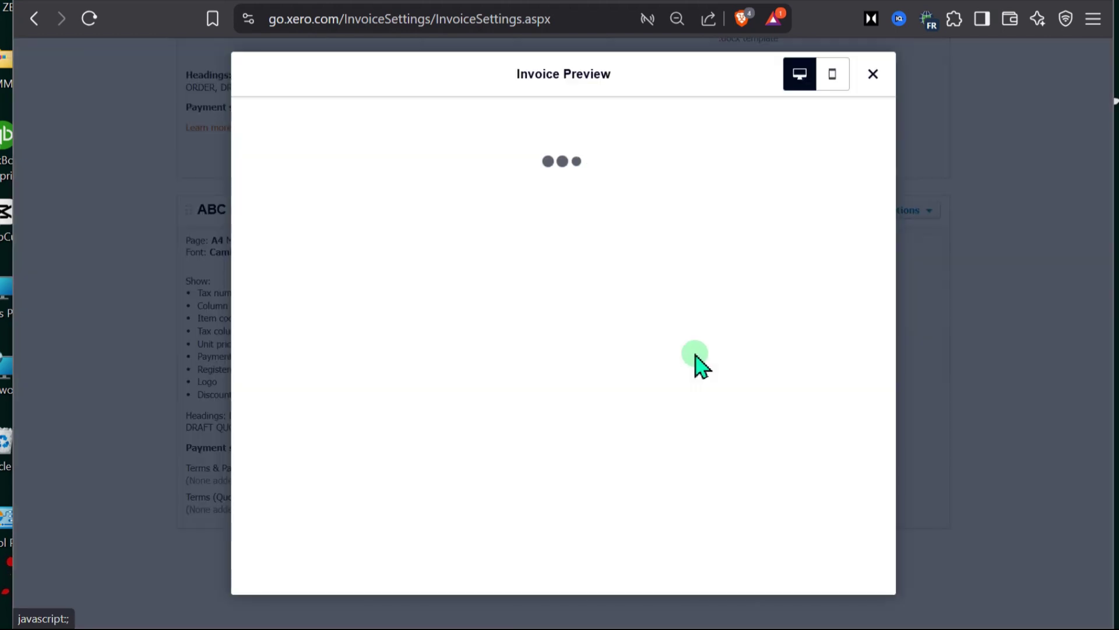
pyautogui.scroll(-2, 793, 387)
pyautogui.scroll(3, 798, 390)
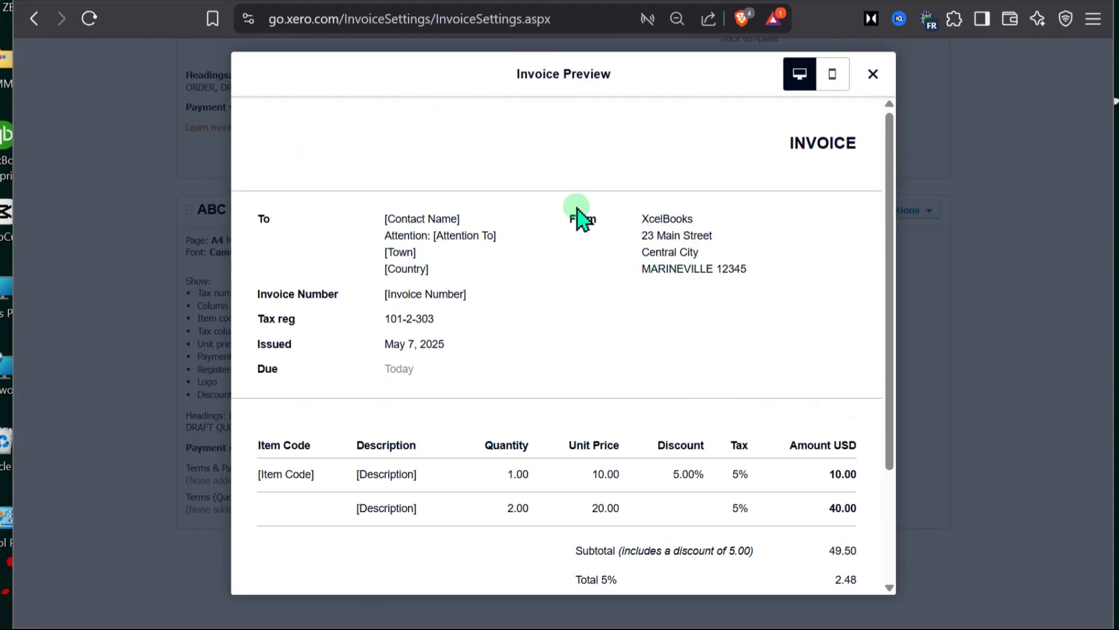
pyautogui.scroll(-2, 753, 105)
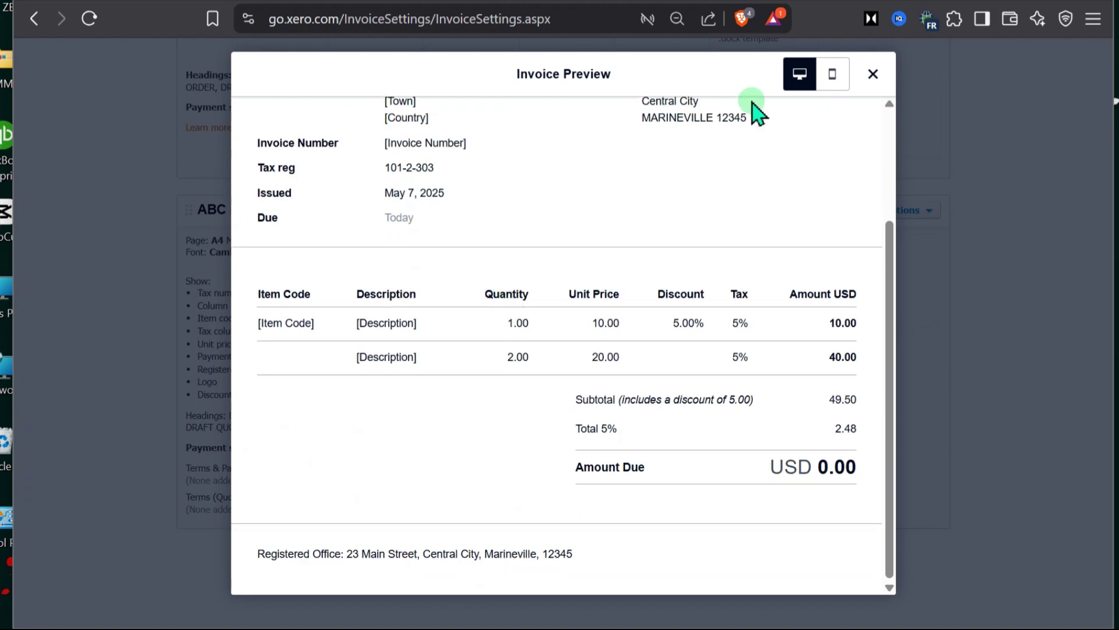
# Step: Check the invoice preview in the mobile layout, then return it to the desktop layout and close it
pyautogui.click(844, 82)
pyautogui.scroll(-5, 606, 350)
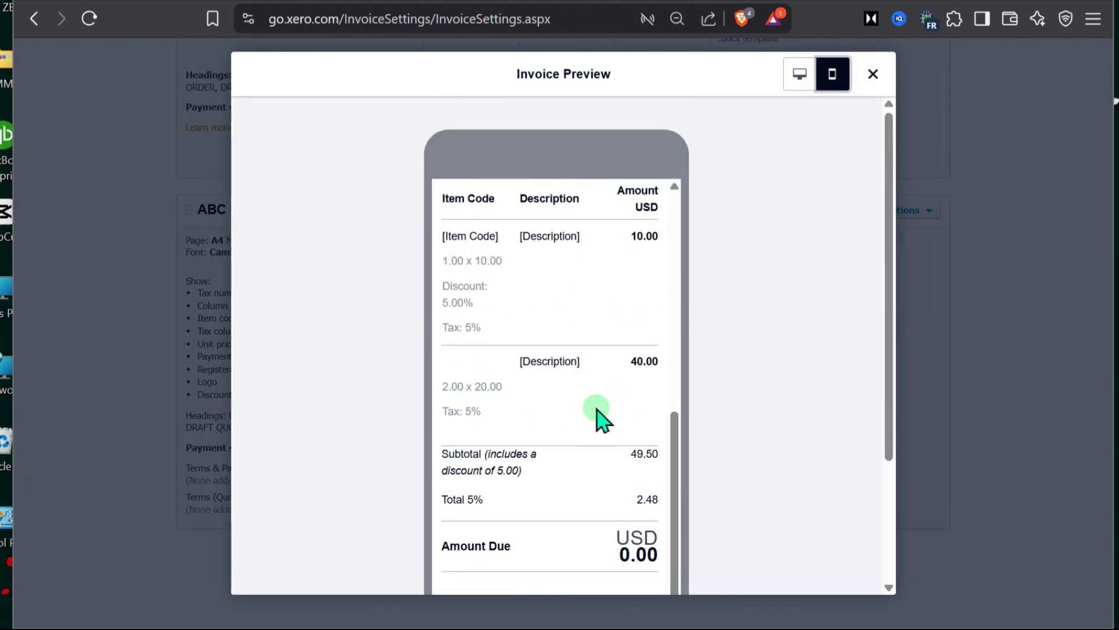
pyautogui.scroll(10, 601, 418)
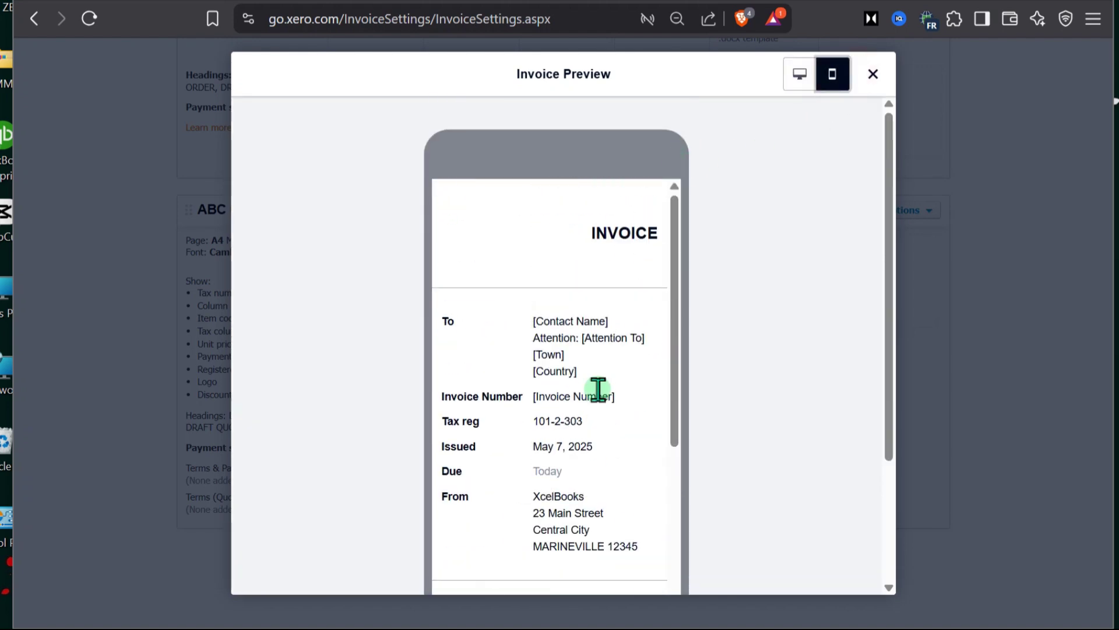
pyautogui.click(799, 76)
pyautogui.click(873, 74)
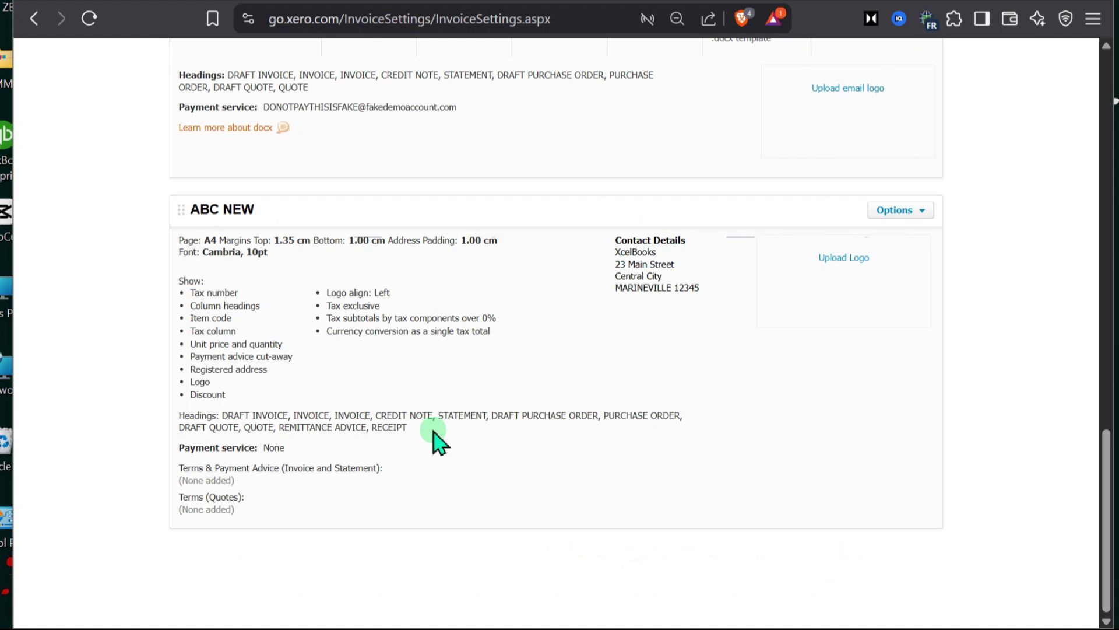